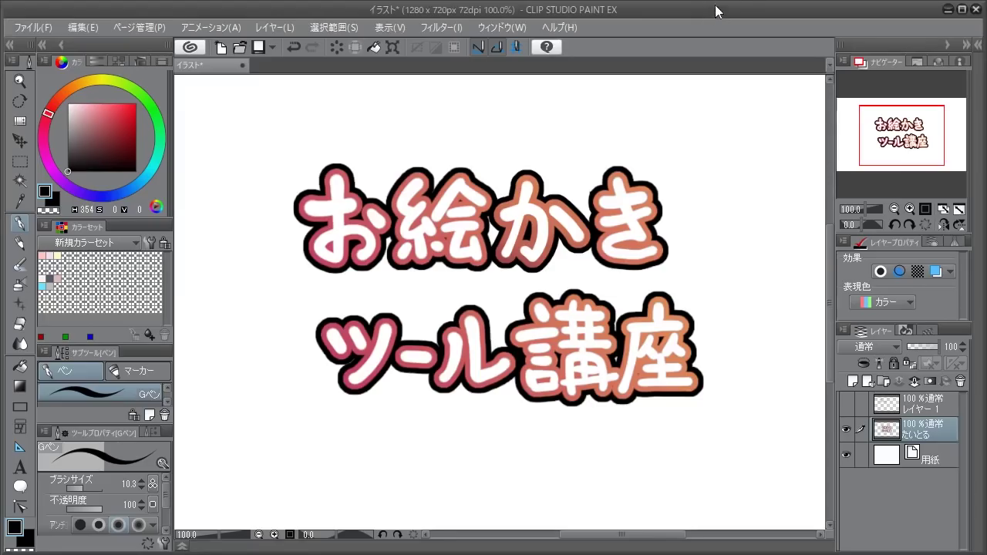
- Hide the たいとる layer, then show レイヤー 1 and make it the active layer
{"action": "left_click", "coordinate": [846, 429]}
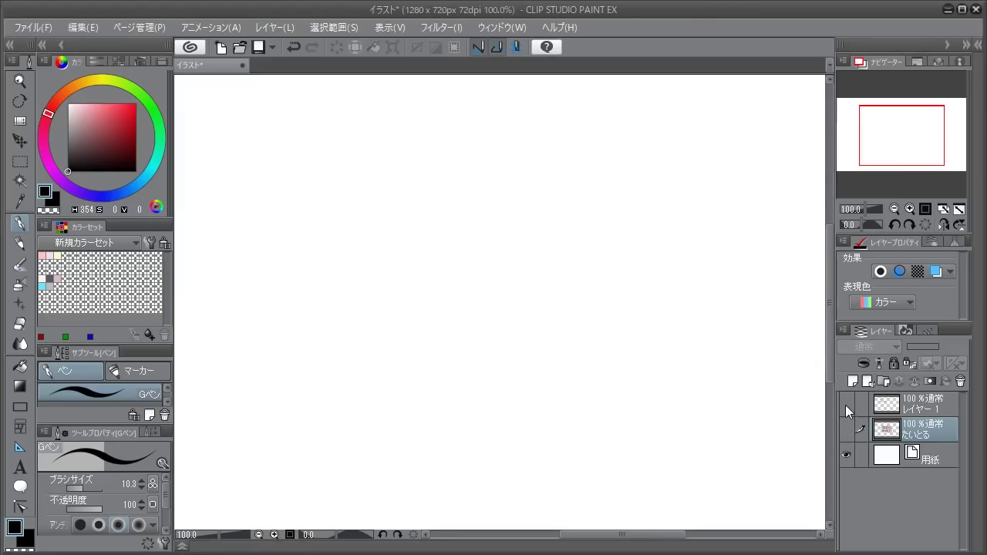
{"action": "left_click", "coordinate": [847, 405]}
{"action": "left_click", "coordinate": [907, 407]}
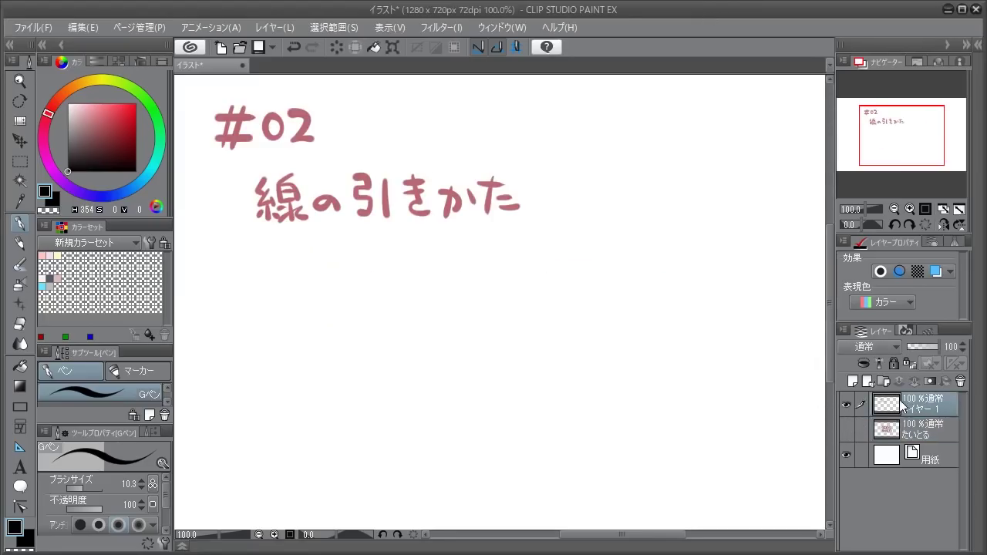
- Draw a zigzag and a looping test stroke below the heading with the G-pen, and erase both
{"action": "mouse_move", "coordinate": [357, 404]}
{"action": "left_mouse_down"}
{"action": "mouse_move", "coordinate": [435, 372]}
{"action": "mouse_move", "coordinate": [499, 379]}
{"action": "mouse_move", "coordinate": [529, 334]}
{"action": "left_mouse_up"}
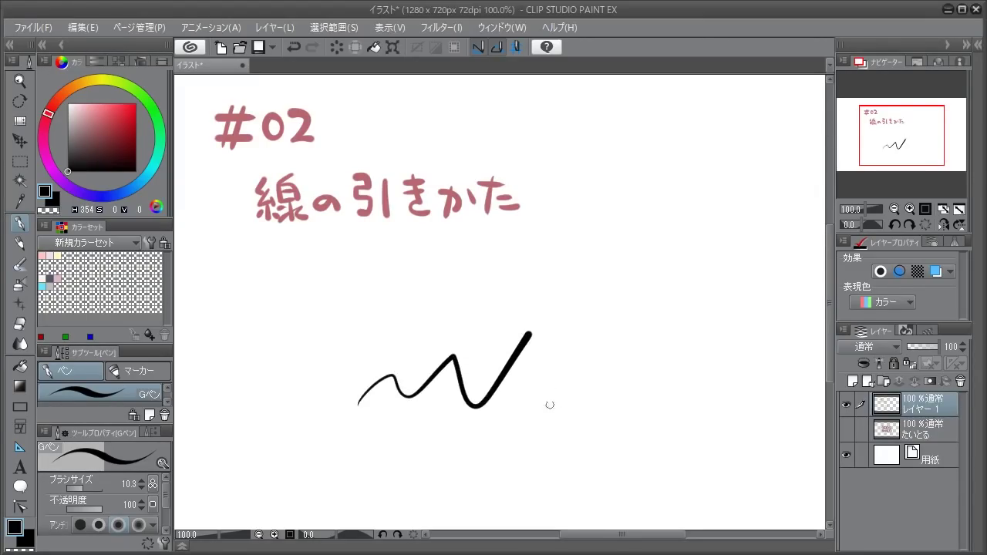
{"action": "mouse_move", "coordinate": [549, 405]}
{"action": "left_mouse_down"}
{"action": "mouse_move", "coordinate": [580, 371]}
{"action": "mouse_move", "coordinate": [655, 346]}
{"action": "mouse_move", "coordinate": [643, 399]}
{"action": "mouse_move", "coordinate": [714, 318]}
{"action": "left_mouse_up"}
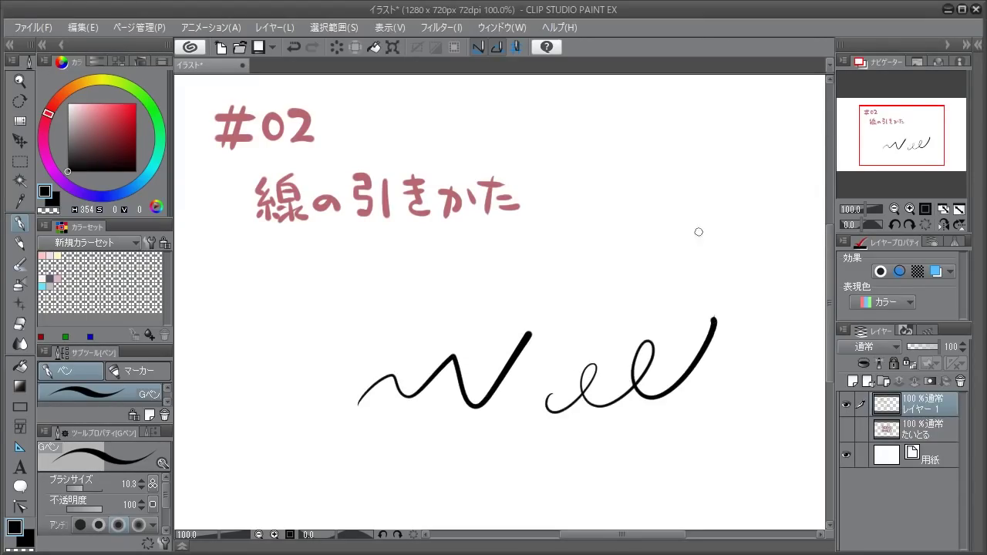
{"action": "key", "text": "e"}
{"action": "mouse_move", "coordinate": [378, 390]}
{"action": "left_mouse_down"}
{"action": "mouse_move", "coordinate": [447, 374]}
{"action": "mouse_move", "coordinate": [437, 430]}
{"action": "mouse_move", "coordinate": [648, 351]}
{"action": "mouse_move", "coordinate": [738, 341]}
{"action": "left_mouse_up"}
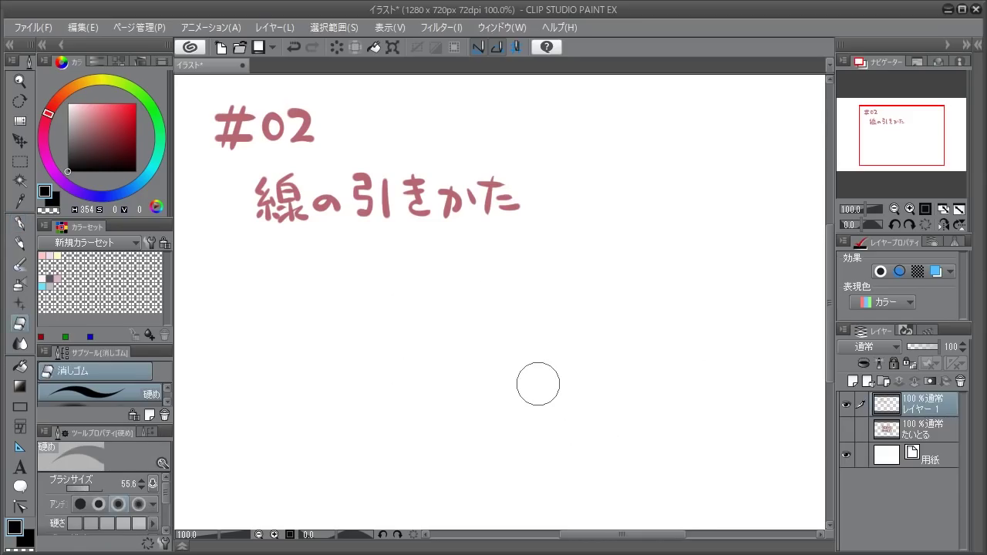
- Hide レイヤー 1, add a new raster layer above it and return to the G-pen
{"action": "key", "text": "p"}
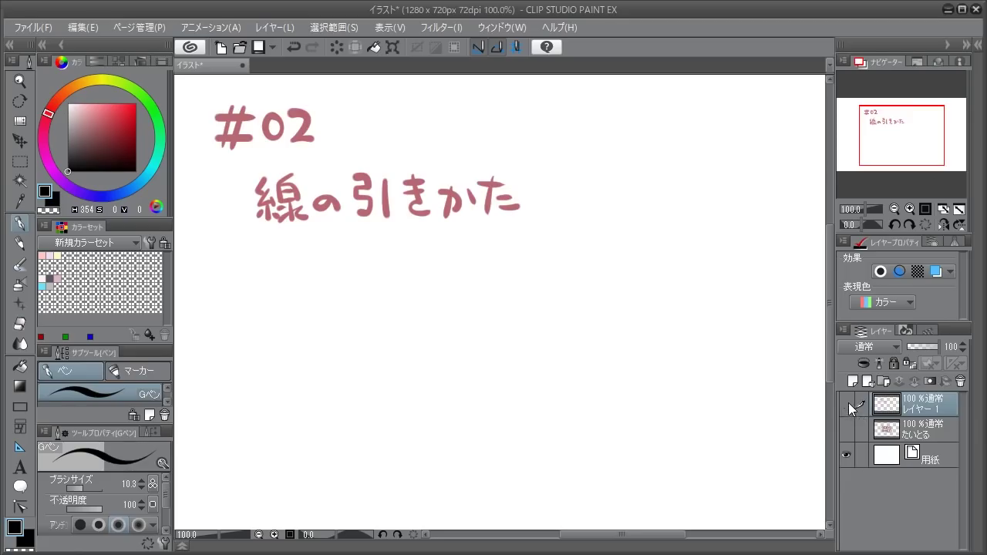
{"action": "left_click", "coordinate": [848, 403]}
{"action": "left_click", "coordinate": [852, 381]}
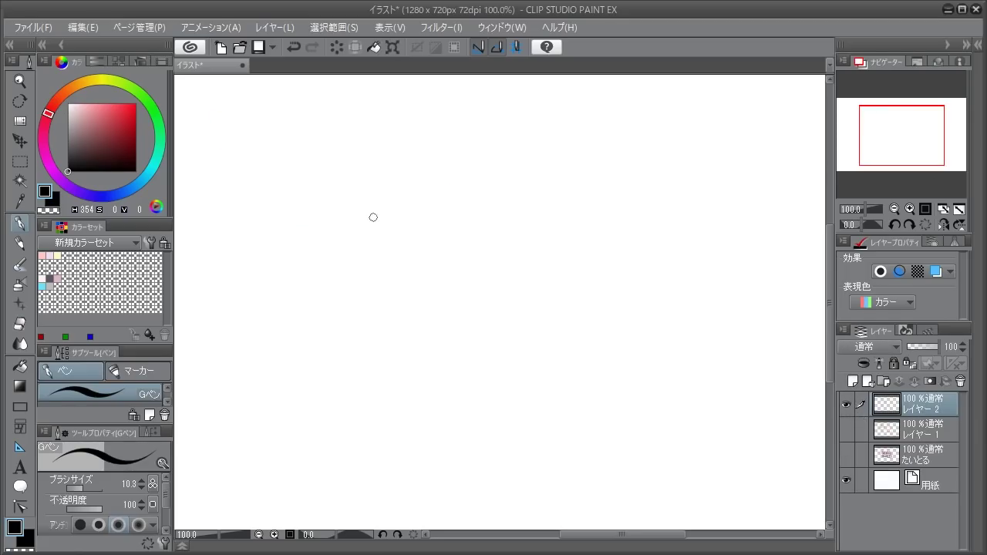
- Sketch the left side, dipped top and upper right curve of an apple with overlapping long pen strokes
{"action": "left_click_drag", "start_coordinate": [356, 220], "coordinate": [290, 259]}
{"action": "mouse_move", "coordinate": [329, 232]}
{"action": "left_mouse_down"}
{"action": "mouse_move", "coordinate": [298, 304]}
{"action": "mouse_move", "coordinate": [339, 363]}
{"action": "left_mouse_up"}
{"action": "mouse_move", "coordinate": [294, 263]}
{"action": "left_mouse_down"}
{"action": "mouse_move", "coordinate": [295, 287]}
{"action": "mouse_move", "coordinate": [356, 370]}
{"action": "left_mouse_up"}
{"action": "left_click_drag", "start_coordinate": [314, 226], "coordinate": [361, 215]}
{"action": "left_click_drag", "start_coordinate": [316, 234], "coordinate": [377, 219]}
{"action": "left_click_drag", "start_coordinate": [324, 225], "coordinate": [425, 197]}
{"action": "mouse_move", "coordinate": [375, 218]}
{"action": "left_mouse_down"}
{"action": "mouse_move", "coordinate": [436, 191]}
{"action": "mouse_move", "coordinate": [462, 200]}
{"action": "left_mouse_up"}
{"action": "left_click_drag", "start_coordinate": [438, 202], "coordinate": [492, 302]}
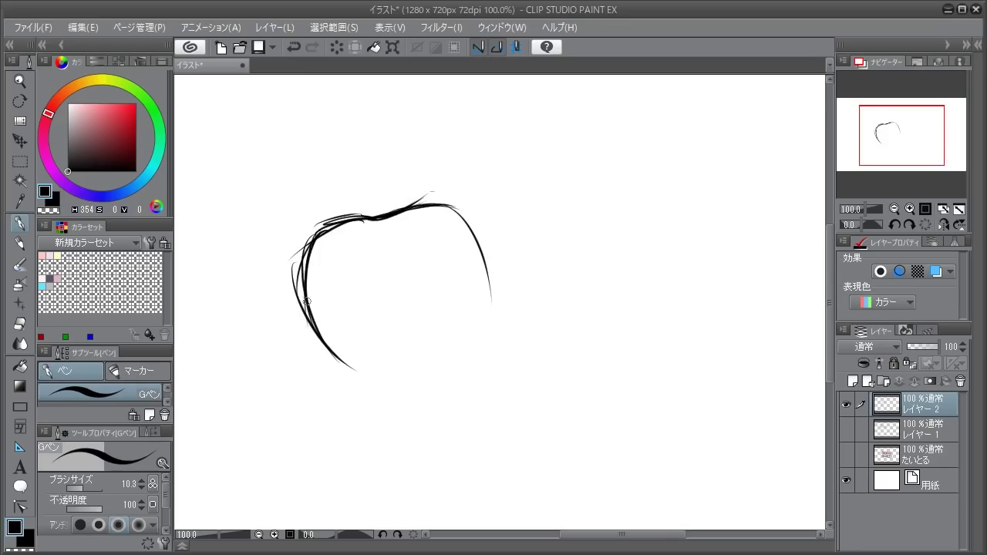
- Close the apple's outline by sketching its base and right side with overlapping long strokes
{"action": "mouse_move", "coordinate": [313, 235]}
{"action": "left_mouse_down"}
{"action": "mouse_move", "coordinate": [333, 361]}
{"action": "mouse_move", "coordinate": [384, 386]}
{"action": "left_mouse_up"}
{"action": "mouse_move", "coordinate": [326, 355]}
{"action": "left_mouse_down"}
{"action": "mouse_move", "coordinate": [450, 375]}
{"action": "mouse_move", "coordinate": [470, 361]}
{"action": "left_mouse_up"}
{"action": "left_click_drag", "start_coordinate": [488, 318], "coordinate": [438, 375]}
{"action": "mouse_move", "coordinate": [488, 248]}
{"action": "left_mouse_down"}
{"action": "mouse_move", "coordinate": [472, 352]}
{"action": "mouse_move", "coordinate": [424, 374]}
{"action": "mouse_move", "coordinate": [376, 377]}
{"action": "mouse_move", "coordinate": [429, 371]}
{"action": "mouse_move", "coordinate": [487, 328]}
{"action": "left_mouse_up"}
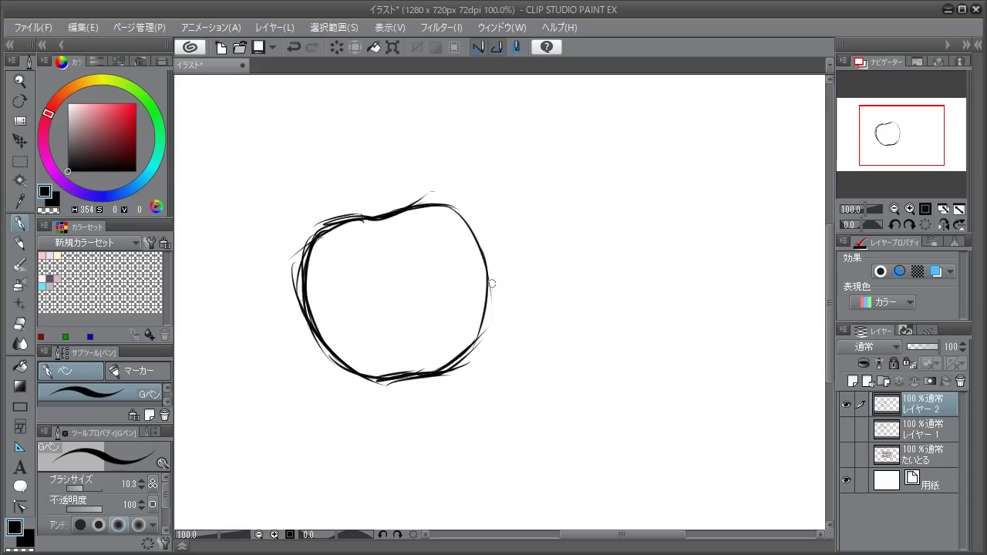
{"action": "left_click_drag", "start_coordinate": [490, 292], "coordinate": [451, 363]}
{"action": "key", "text": "ctrl+z"}
{"action": "mouse_move", "coordinate": [409, 213]}
{"action": "left_mouse_down"}
{"action": "mouse_move", "coordinate": [459, 225]}
{"action": "mouse_move", "coordinate": [456, 243]}
{"action": "mouse_move", "coordinate": [487, 296]}
{"action": "left_mouse_up"}
{"action": "left_click_drag", "start_coordinate": [438, 213], "coordinate": [473, 266]}
{"action": "left_click_drag", "start_coordinate": [477, 284], "coordinate": [479, 307]}
- Add the dimple at the top of the apple, with a stem and a pointed leaf
{"action": "left_click_drag", "start_coordinate": [355, 228], "coordinate": [401, 230]}
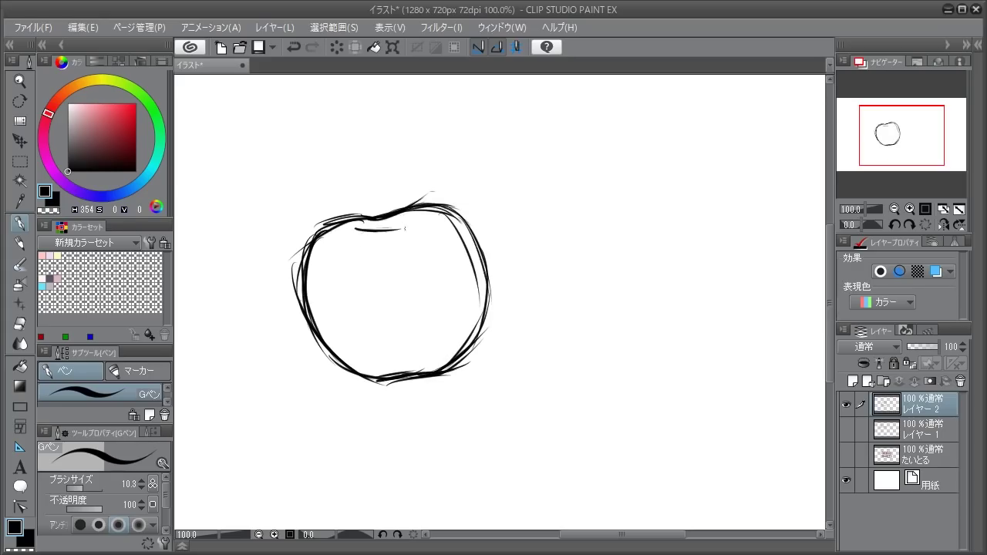
{"action": "left_click_drag", "start_coordinate": [387, 165], "coordinate": [384, 218]}
{"action": "mouse_move", "coordinate": [390, 160]}
{"action": "left_mouse_down"}
{"action": "mouse_move", "coordinate": [423, 149]}
{"action": "mouse_move", "coordinate": [399, 153]}
{"action": "mouse_move", "coordinate": [439, 158]}
{"action": "mouse_move", "coordinate": [388, 166]}
{"action": "mouse_move", "coordinate": [435, 168]}
{"action": "mouse_move", "coordinate": [468, 147]}
{"action": "mouse_move", "coordinate": [397, 168]}
{"action": "mouse_move", "coordinate": [414, 162]}
{"action": "mouse_move", "coordinate": [384, 167]}
{"action": "mouse_move", "coordinate": [397, 165]}
{"action": "mouse_move", "coordinate": [384, 157]}
{"action": "mouse_move", "coordinate": [379, 224]}
{"action": "left_mouse_up"}
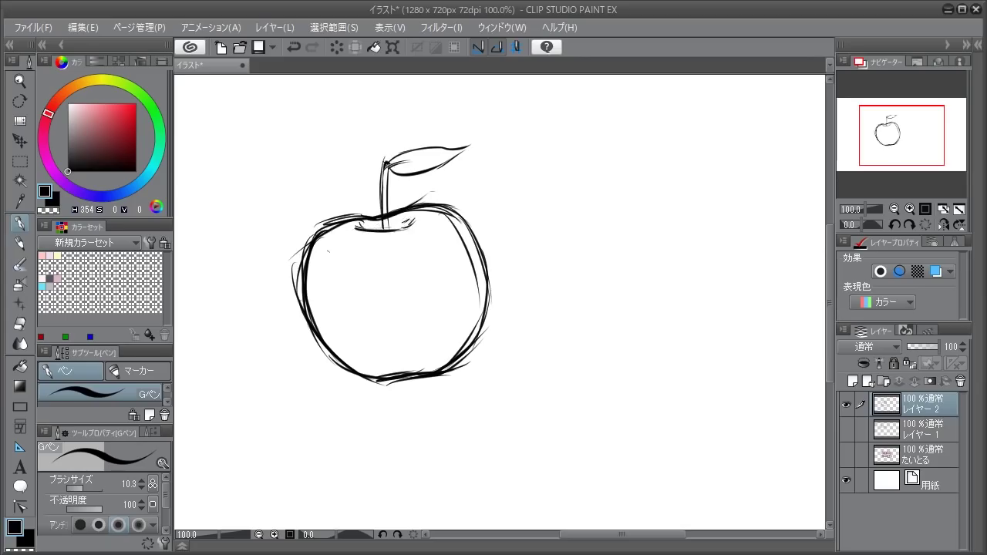
- Darken the apple's lower left contour and sketch a small curved highlight inside its upper left
{"action": "mouse_move", "coordinate": [319, 238]}
{"action": "left_mouse_down"}
{"action": "mouse_move", "coordinate": [309, 266]}
{"action": "mouse_move", "coordinate": [319, 347]}
{"action": "mouse_move", "coordinate": [356, 362]}
{"action": "mouse_move", "coordinate": [357, 376]}
{"action": "left_mouse_up"}
{"action": "mouse_move", "coordinate": [312, 331]}
{"action": "left_mouse_down"}
{"action": "mouse_move", "coordinate": [341, 361]}
{"action": "mouse_move", "coordinate": [388, 379]}
{"action": "mouse_move", "coordinate": [436, 371]}
{"action": "left_mouse_up"}
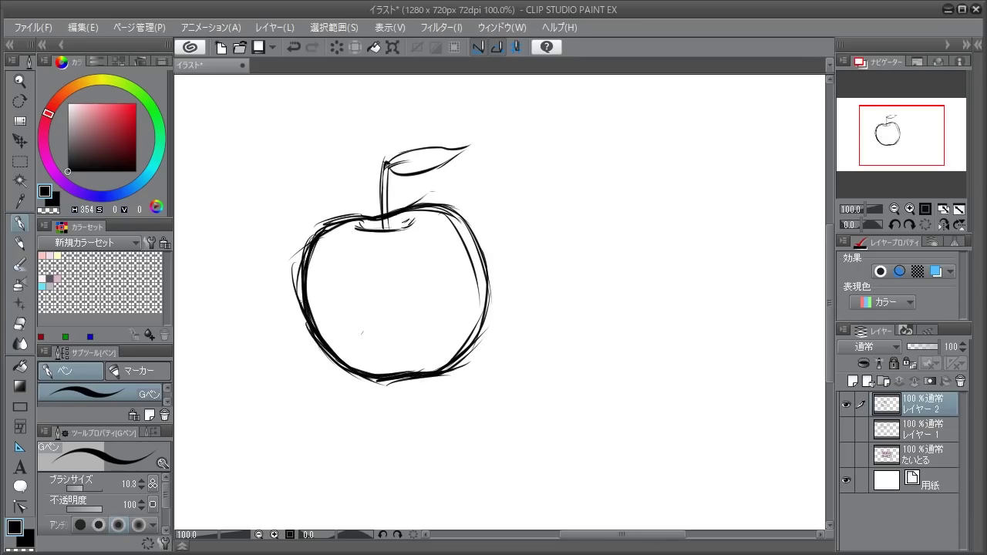
{"action": "left_click_drag", "start_coordinate": [325, 257], "coordinate": [344, 272]}
{"action": "left_click_drag", "start_coordinate": [341, 245], "coordinate": [348, 244]}
- Layer more rough strokes over the apple's left edge and upper left shoulder to thicken the outline
{"action": "left_click_drag", "start_coordinate": [298, 231], "coordinate": [294, 307]}
{"action": "mouse_move", "coordinate": [301, 255]}
{"action": "left_mouse_down"}
{"action": "mouse_move", "coordinate": [305, 336]}
{"action": "mouse_move", "coordinate": [322, 353]}
{"action": "left_mouse_up"}
{"action": "left_click_drag", "start_coordinate": [293, 282], "coordinate": [305, 327]}
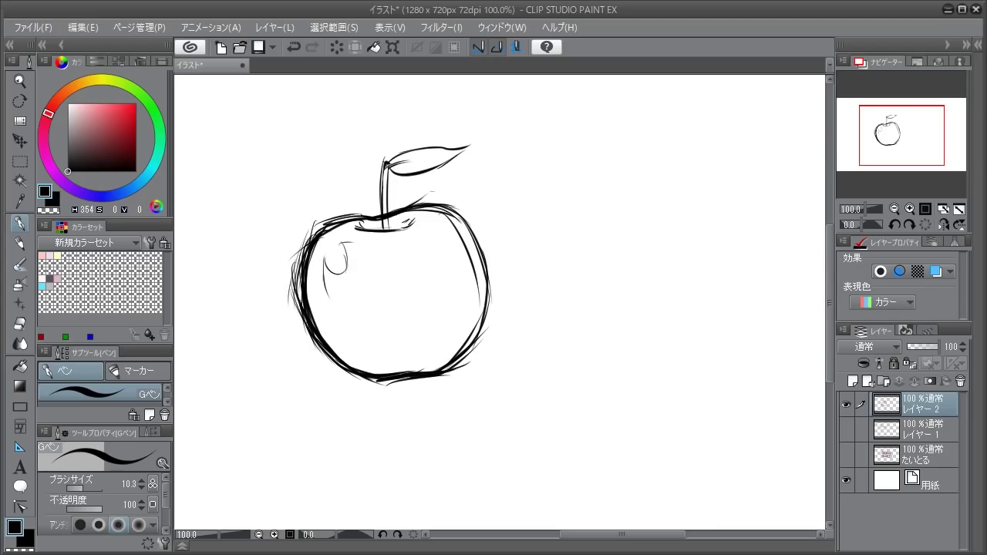
{"action": "left_click_drag", "start_coordinate": [316, 230], "coordinate": [348, 199]}
{"action": "mouse_move", "coordinate": [307, 240]}
{"action": "left_mouse_down"}
{"action": "mouse_move", "coordinate": [306, 315]}
{"action": "mouse_move", "coordinate": [324, 346]}
{"action": "left_mouse_up"}
{"action": "left_click_drag", "start_coordinate": [324, 236], "coordinate": [345, 219]}
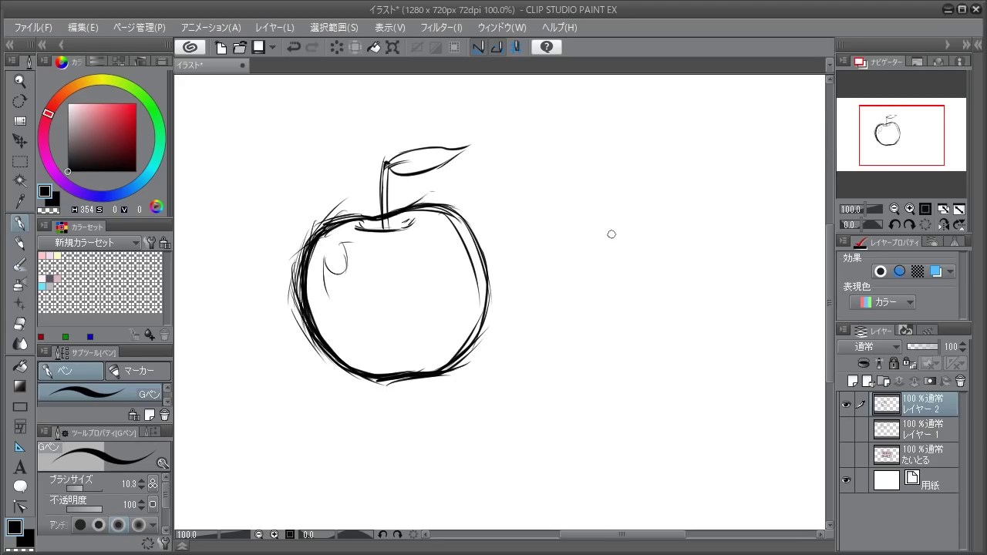
- Sketch a smaller second apple to the right using short broken strokes, including its dimple, stem and leaf
{"action": "mouse_move", "coordinate": [629, 229]}
{"action": "left_mouse_down"}
{"action": "mouse_move", "coordinate": [613, 304]}
{"action": "mouse_move", "coordinate": [652, 347]}
{"action": "left_mouse_up"}
{"action": "mouse_move", "coordinate": [618, 256]}
{"action": "left_mouse_down"}
{"action": "mouse_move", "coordinate": [640, 212]}
{"action": "mouse_move", "coordinate": [694, 206]}
{"action": "left_mouse_up"}
{"action": "mouse_move", "coordinate": [640, 329]}
{"action": "left_mouse_down"}
{"action": "mouse_move", "coordinate": [657, 347]}
{"action": "mouse_move", "coordinate": [711, 349]}
{"action": "left_mouse_up"}
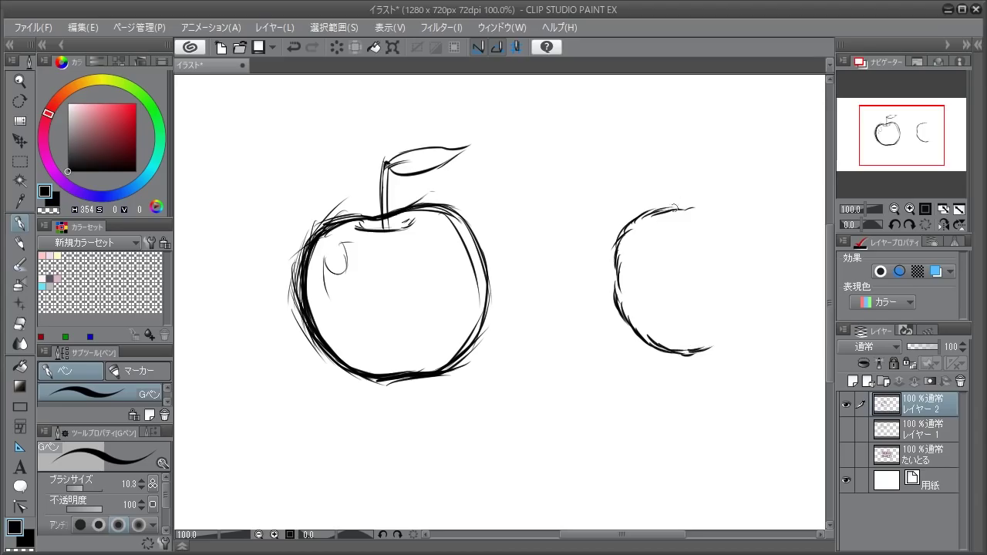
{"action": "mouse_move", "coordinate": [682, 212]}
{"action": "left_mouse_down"}
{"action": "mouse_move", "coordinate": [744, 213]}
{"action": "mouse_move", "coordinate": [763, 251]}
{"action": "mouse_move", "coordinate": [757, 291]}
{"action": "left_mouse_up"}
{"action": "left_click_drag", "start_coordinate": [683, 354], "coordinate": [745, 333]}
{"action": "mouse_move", "coordinate": [755, 290]}
{"action": "left_mouse_down"}
{"action": "mouse_move", "coordinate": [759, 327]}
{"action": "mouse_move", "coordinate": [745, 344]}
{"action": "left_mouse_up"}
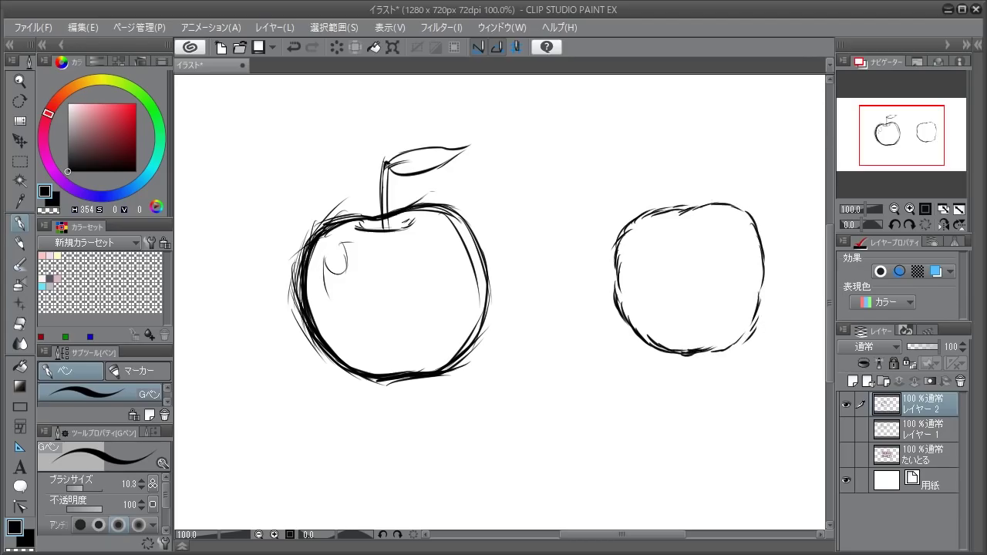
{"action": "left_click_drag", "start_coordinate": [689, 219], "coordinate": [696, 163]}
{"action": "mouse_move", "coordinate": [699, 165]}
{"action": "left_mouse_down"}
{"action": "mouse_move", "coordinate": [693, 221]}
{"action": "mouse_move", "coordinate": [725, 162]}
{"action": "mouse_move", "coordinate": [735, 164]}
{"action": "left_mouse_up"}
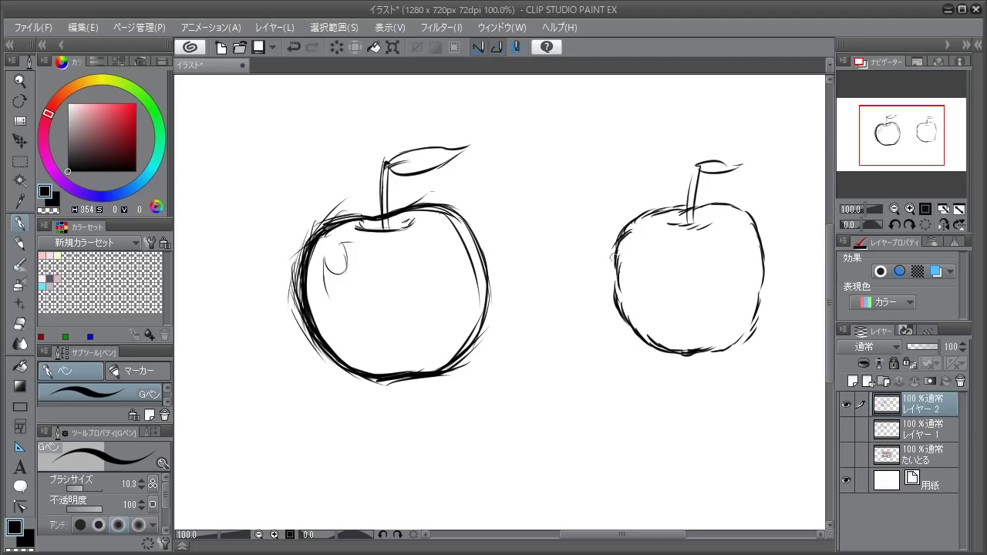
- Draw a short mark beside the second apple and a long downward curved arrow along the first apple's right side
{"action": "left_click_drag", "start_coordinate": [608, 326], "coordinate": [612, 354]}
{"action": "key", "text": "ctrl+z"}
{"action": "key", "text": "ctrl+z"}
{"action": "left_click_drag", "start_coordinate": [602, 312], "coordinate": [606, 344]}
{"action": "left_click_drag", "start_coordinate": [474, 211], "coordinate": [505, 353]}
{"action": "key", "text": "ctrl+z"}
{"action": "mouse_move", "coordinate": [478, 203]}
{"action": "left_mouse_down"}
{"action": "mouse_move", "coordinate": [506, 338]}
{"action": "mouse_move", "coordinate": [508, 328]}
{"action": "left_mouse_up"}
{"action": "left_click_drag", "start_coordinate": [480, 206], "coordinate": [499, 306]}
{"action": "key", "text": "ctrl+z"}
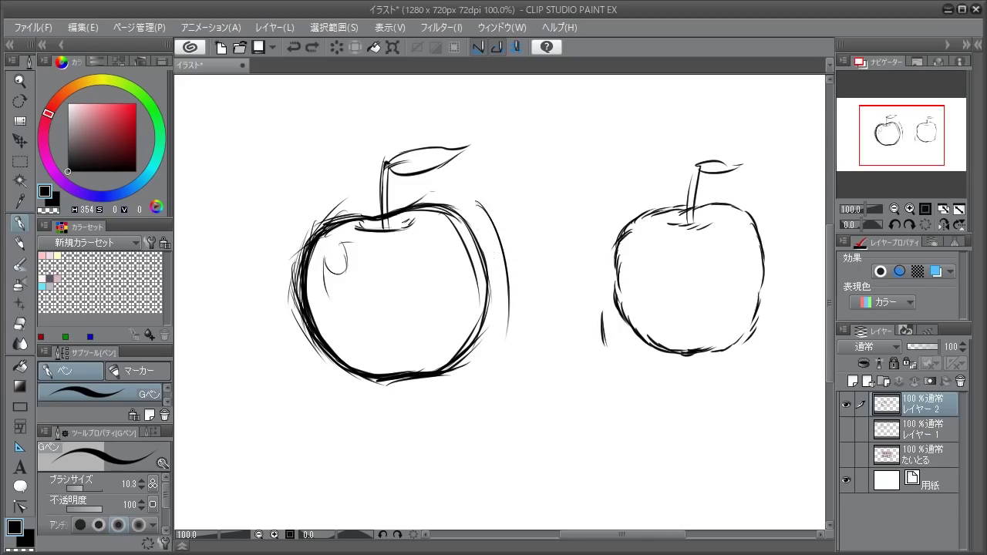
{"action": "left_click_drag", "start_coordinate": [481, 206], "coordinate": [507, 313]}
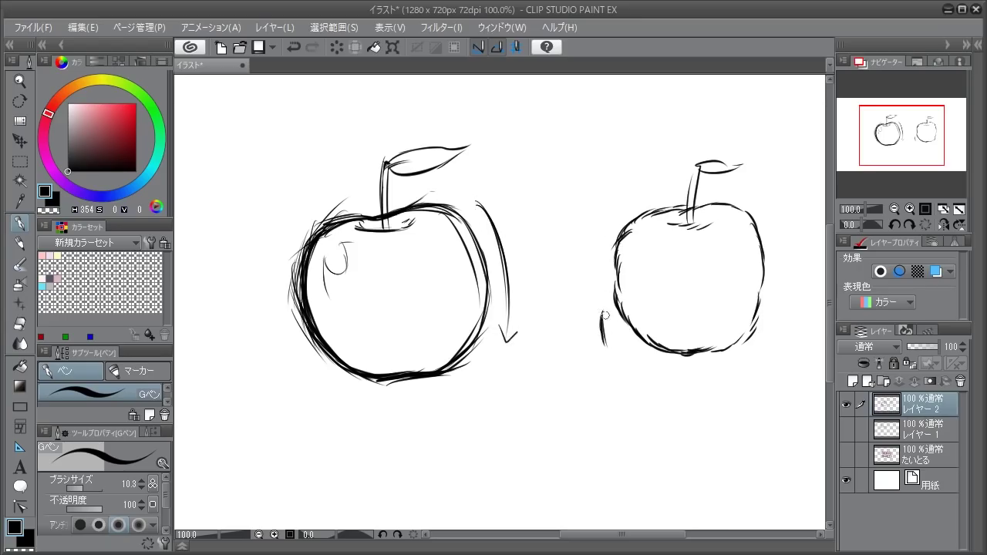
- Erase the short mark beside the second apple and reinforce that apple's outline with more short strokes
{"action": "key", "text": "e"}
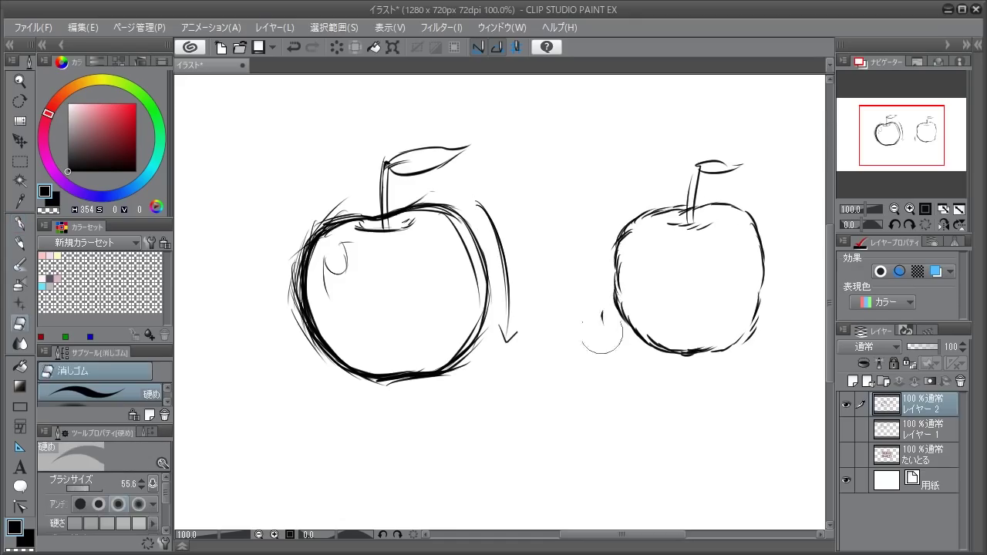
{"action": "left_click_drag", "start_coordinate": [601, 316], "coordinate": [599, 336]}
{"action": "key", "text": "p"}
{"action": "mouse_move", "coordinate": [623, 232]}
{"action": "left_mouse_down"}
{"action": "mouse_move", "coordinate": [613, 275]}
{"action": "mouse_move", "coordinate": [623, 313]}
{"action": "mouse_move", "coordinate": [648, 344]}
{"action": "mouse_move", "coordinate": [668, 350]}
{"action": "left_mouse_up"}
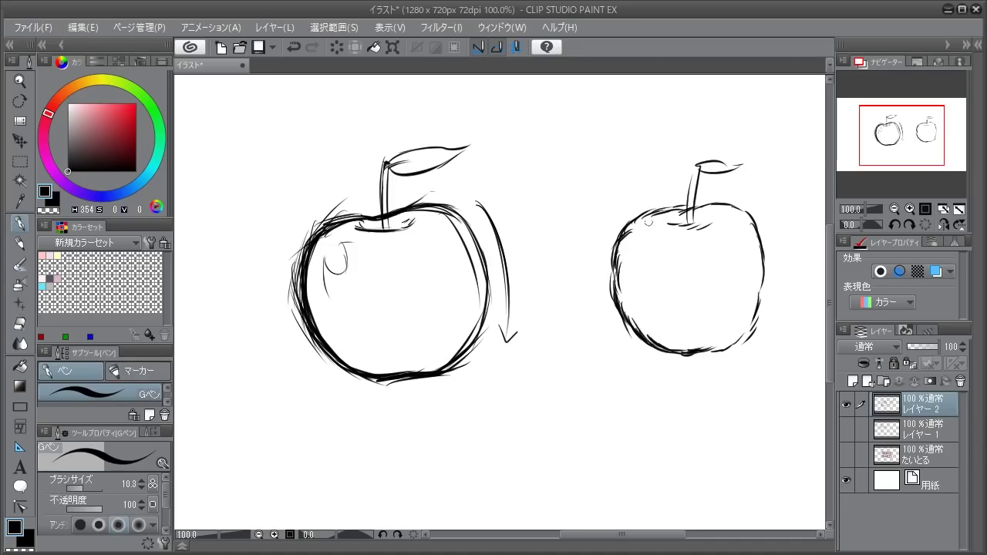
{"action": "mouse_move", "coordinate": [624, 225]}
{"action": "left_mouse_down"}
{"action": "mouse_move", "coordinate": [703, 206]}
{"action": "mouse_move", "coordinate": [754, 219]}
{"action": "mouse_move", "coordinate": [767, 281]}
{"action": "mouse_move", "coordinate": [742, 347]}
{"action": "left_mouse_up"}
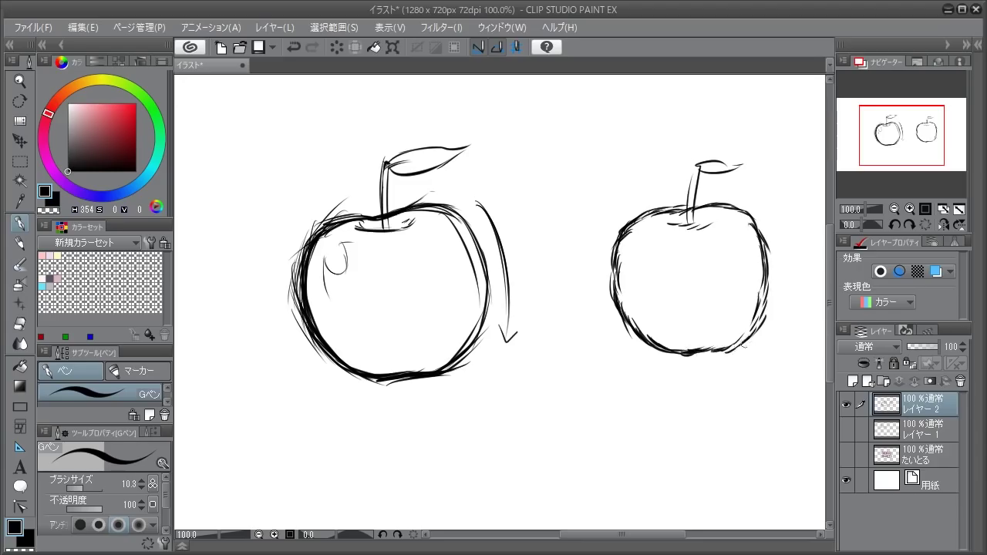
- Erase the heavy rough strokes along the first apple's left edge
{"action": "key", "text": "e"}
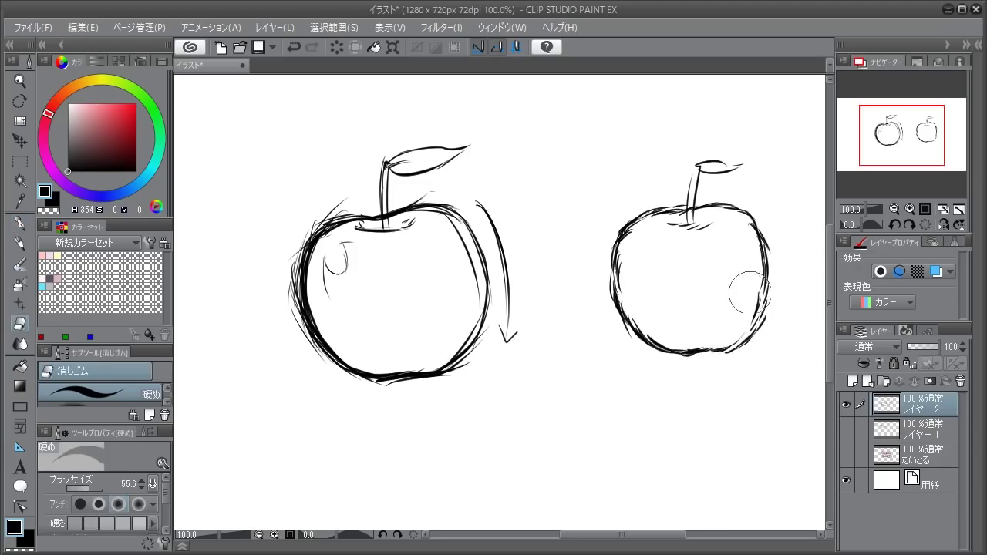
{"action": "key", "text": "p"}
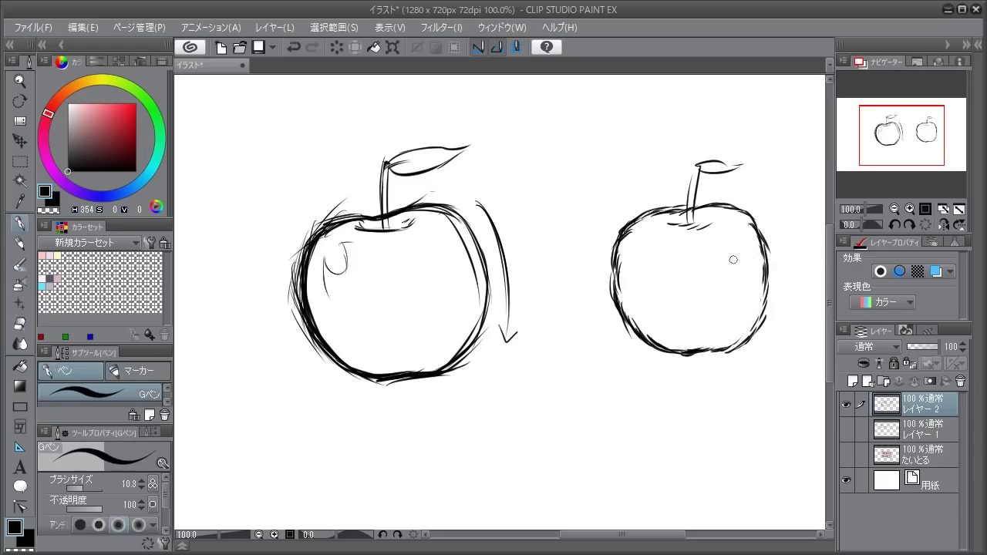
{"action": "key", "text": "e"}
{"action": "left_click_drag", "start_coordinate": [310, 219], "coordinate": [337, 360]}
- Redraw the first apple's left outline from the top shoulder to the base with a few long overlapping strokes
{"action": "key", "text": "p"}
{"action": "left_click_drag", "start_coordinate": [341, 221], "coordinate": [299, 267]}
{"action": "key", "text": "ctrl+z"}
{"action": "mouse_move", "coordinate": [329, 227]}
{"action": "left_mouse_down"}
{"action": "mouse_move", "coordinate": [307, 323]}
{"action": "mouse_move", "coordinate": [316, 347]}
{"action": "mouse_move", "coordinate": [324, 234]}
{"action": "mouse_move", "coordinate": [311, 347]}
{"action": "left_mouse_up"}
{"action": "left_click_drag", "start_coordinate": [315, 247], "coordinate": [329, 367]}
{"action": "mouse_move", "coordinate": [302, 277]}
{"action": "left_mouse_down"}
{"action": "mouse_move", "coordinate": [344, 374]}
{"action": "mouse_move", "coordinate": [299, 315]}
{"action": "mouse_move", "coordinate": [369, 380]}
{"action": "left_mouse_up"}
{"action": "left_click_drag", "start_coordinate": [328, 351], "coordinate": [345, 369]}
{"action": "left_click_drag", "start_coordinate": [347, 367], "coordinate": [364, 376]}
{"action": "mouse_move", "coordinate": [338, 222]}
{"action": "left_mouse_down"}
{"action": "mouse_move", "coordinate": [308, 240]}
{"action": "mouse_move", "coordinate": [304, 274]}
{"action": "left_mouse_up"}
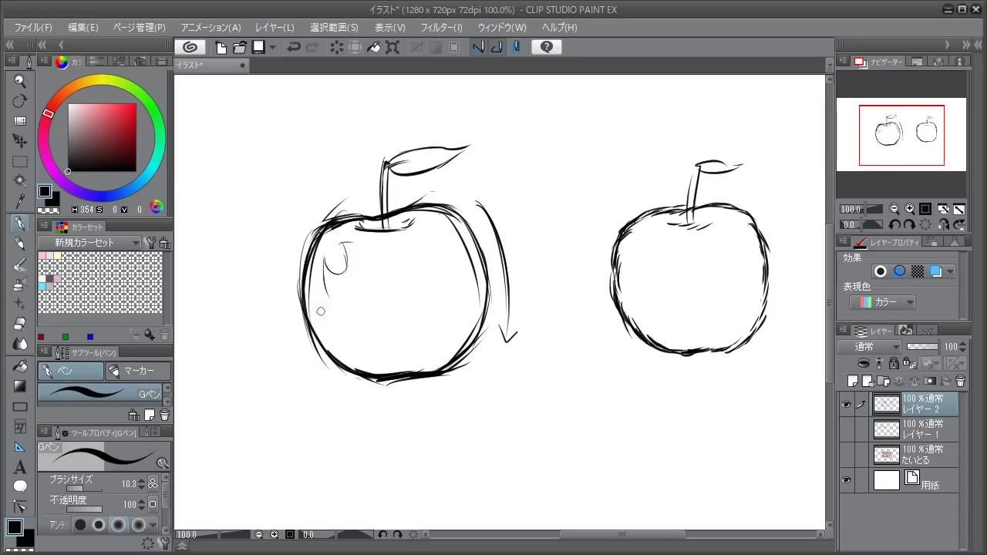
{"action": "left_click_drag", "start_coordinate": [316, 236], "coordinate": [311, 245]}
- Erase the curved arrow beside the first apple and return to the pen
{"action": "key", "text": "e"}
{"action": "mouse_move", "coordinate": [455, 199]}
{"action": "left_mouse_down"}
{"action": "mouse_move", "coordinate": [506, 335]}
{"action": "mouse_move", "coordinate": [514, 274]}
{"action": "left_mouse_up"}
{"action": "key", "text": "p"}
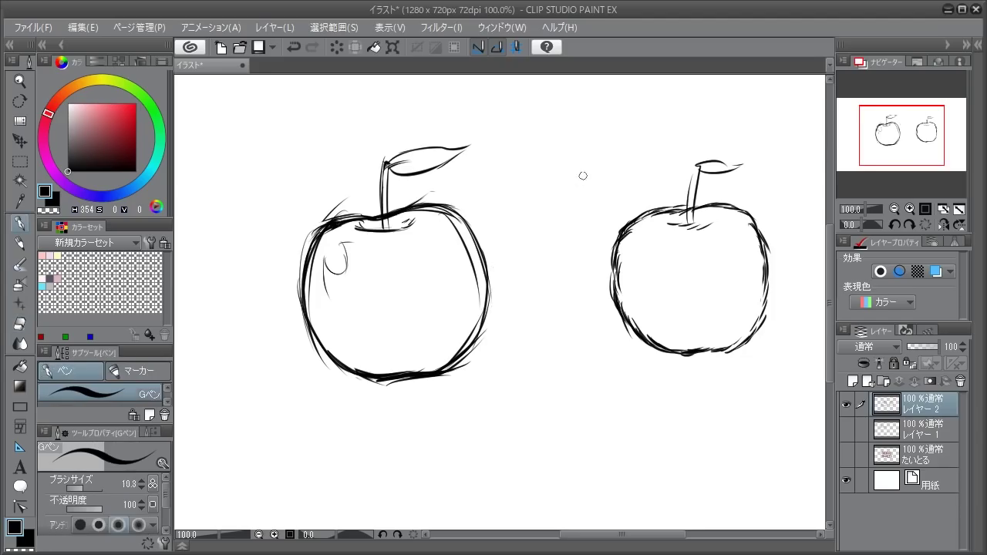
- Draw a tall curve made of short broken strokes just left of the second apple
{"action": "mouse_move", "coordinate": [583, 175]}
{"action": "left_mouse_down"}
{"action": "mouse_move", "coordinate": [587, 299]}
{"action": "mouse_move", "coordinate": [627, 375]}
{"action": "left_mouse_up"}
{"action": "key", "text": "ctrl+z"}
{"action": "left_click_drag", "start_coordinate": [630, 359], "coordinate": [640, 379]}
- Draw a matching tall curve from overlapping full-length strokes between the first apple and the broken curve
{"action": "left_click_drag", "start_coordinate": [524, 178], "coordinate": [564, 412]}
{"action": "mouse_move", "coordinate": [528, 160]}
{"action": "left_mouse_down"}
{"action": "mouse_move", "coordinate": [560, 401]}
{"action": "mouse_move", "coordinate": [528, 313]}
{"action": "mouse_move", "coordinate": [561, 392]}
{"action": "mouse_move", "coordinate": [518, 231]}
{"action": "mouse_move", "coordinate": [552, 391]}
{"action": "left_mouse_up"}
{"action": "left_click_drag", "start_coordinate": [526, 165], "coordinate": [520, 316]}
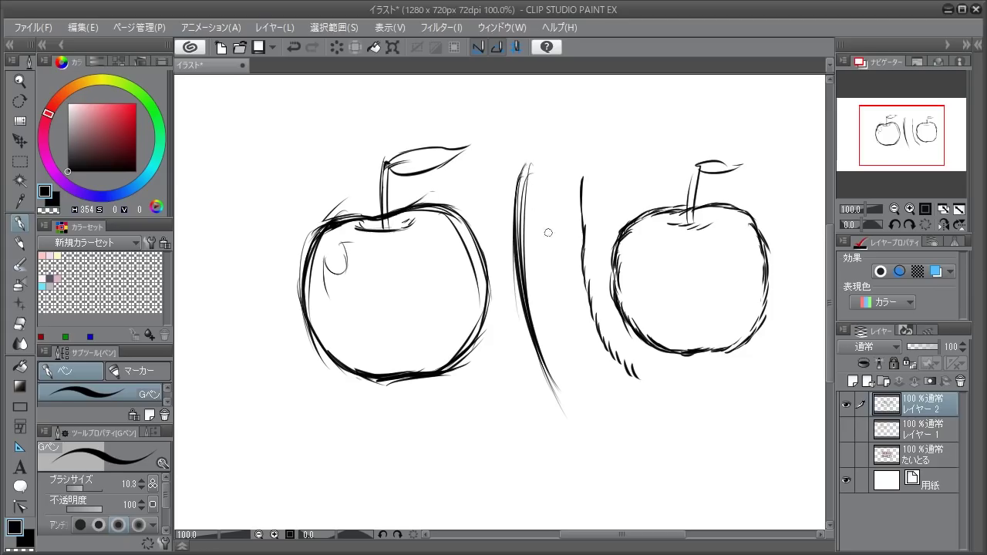
{"action": "left_click_drag", "start_coordinate": [524, 174], "coordinate": [526, 278]}
{"action": "key", "text": "ctrl+z"}
- Reinforce the first apple's left outline with a few more strokes
{"action": "mouse_move", "coordinate": [306, 239]}
{"action": "left_mouse_down"}
{"action": "mouse_move", "coordinate": [307, 332]}
{"action": "mouse_move", "coordinate": [324, 287]}
{"action": "mouse_move", "coordinate": [307, 265]}
{"action": "left_mouse_up"}
{"action": "left_click_drag", "start_coordinate": [310, 289], "coordinate": [327, 352]}
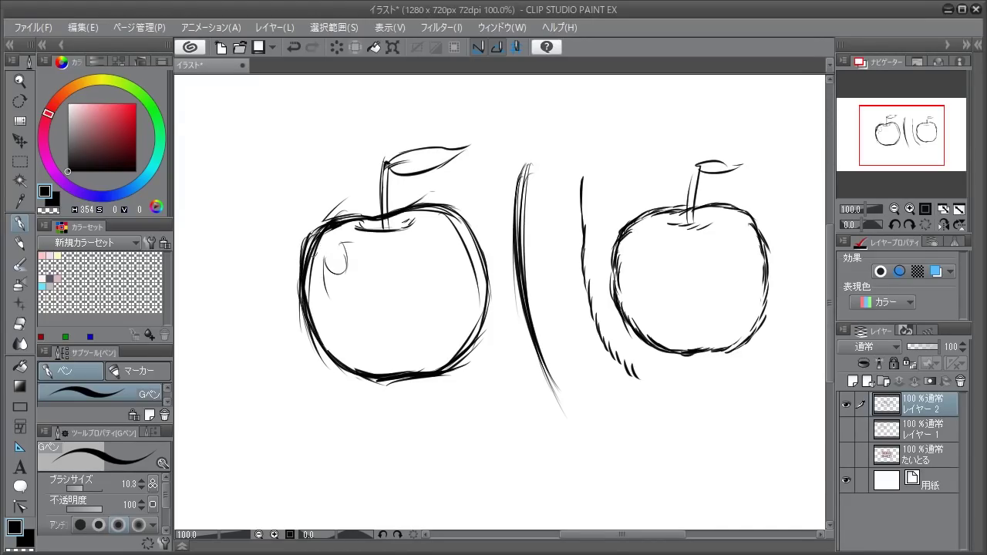
{"action": "left_click_drag", "start_coordinate": [301, 252], "coordinate": [303, 315]}
- Lower the opacity of レイヤー 2 to 21% and add a new raster layer above it
{"action": "left_click", "coordinate": [932, 342]}
{"action": "left_click_drag", "start_coordinate": [928, 343], "coordinate": [915, 345]}
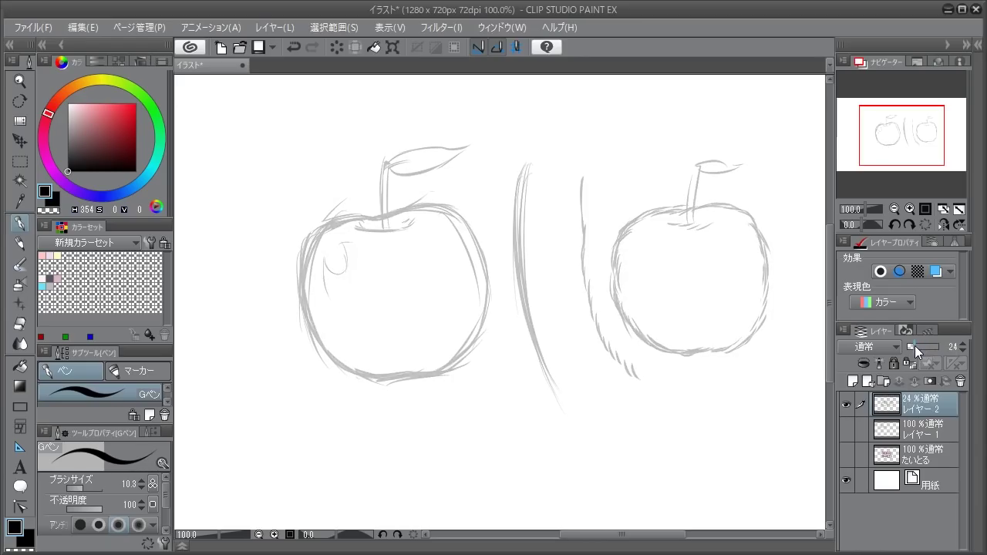
{"action": "left_click", "coordinate": [854, 380]}
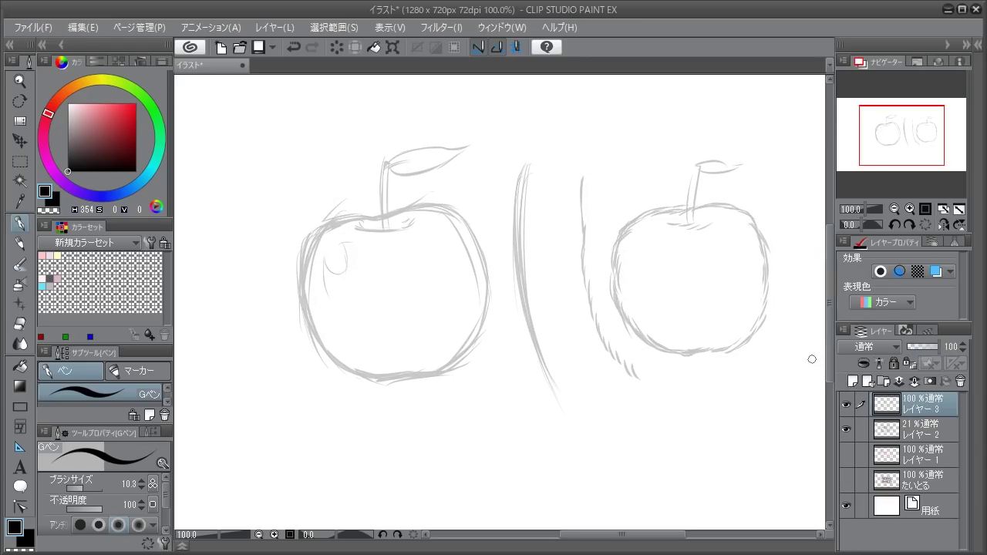
{"action": "scroll", "coordinate": [166, 496], "scroll_direction": "down", "scroll_amount": 3}
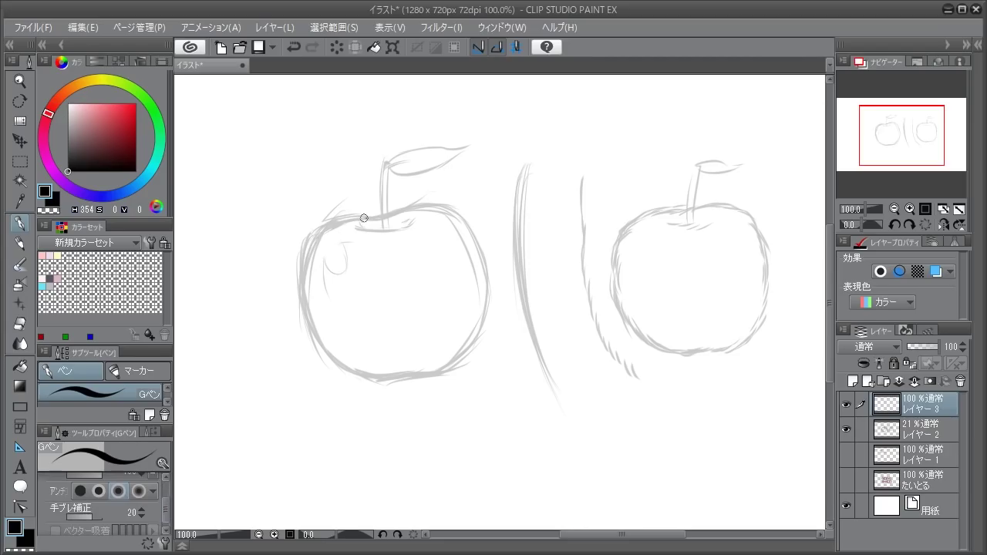
{"action": "mouse_move", "coordinate": [364, 218]}
{"action": "left_mouse_down"}
{"action": "mouse_move", "coordinate": [325, 232]}
{"action": "mouse_move", "coordinate": [307, 301]}
{"action": "left_mouse_up"}
{"action": "mouse_move", "coordinate": [351, 229]}
{"action": "left_mouse_down"}
{"action": "mouse_move", "coordinate": [341, 247]}
{"action": "mouse_move", "coordinate": [311, 243]}
{"action": "mouse_move", "coordinate": [298, 299]}
{"action": "mouse_move", "coordinate": [344, 359]}
{"action": "mouse_move", "coordinate": [367, 370]}
{"action": "left_mouse_up"}
{"action": "key", "text": "ctrl+z"}
{"action": "key", "text": "ctrl+z"}
{"action": "key", "text": "ctrl+z"}
- Ink the first apple's left edge on レイヤー 3 as one continuous stroke from the upper shoulder to the base
{"action": "mouse_move", "coordinate": [356, 217]}
{"action": "left_mouse_down"}
{"action": "mouse_move", "coordinate": [312, 244]}
{"action": "mouse_move", "coordinate": [306, 330]}
{"action": "mouse_move", "coordinate": [370, 388]}
{"action": "left_mouse_up"}
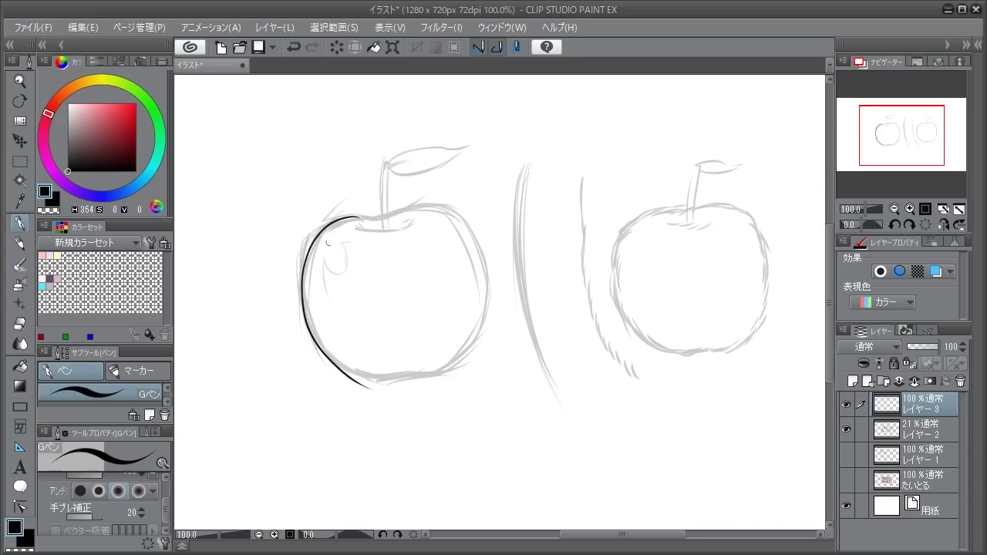
{"action": "key", "text": "ctrl+z"}
{"action": "mouse_move", "coordinate": [339, 223]}
{"action": "left_mouse_down"}
{"action": "mouse_move", "coordinate": [317, 236]}
{"action": "mouse_move", "coordinate": [320, 344]}
{"action": "mouse_move", "coordinate": [382, 377]}
{"action": "left_mouse_up"}
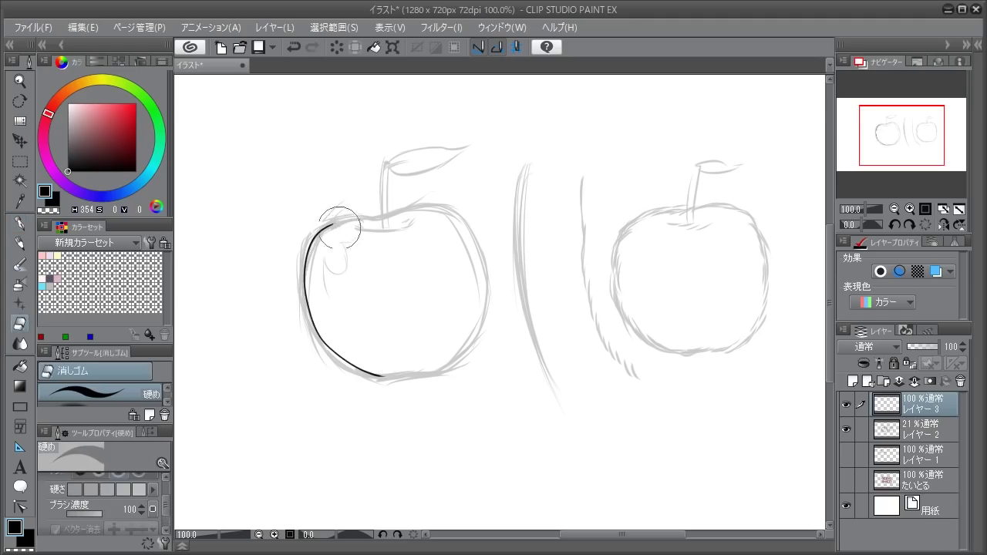
- Ink the first apple's right edge as one continuous stroke from beside the dimple down to the base
{"action": "left_click", "coordinate": [869, 206]}
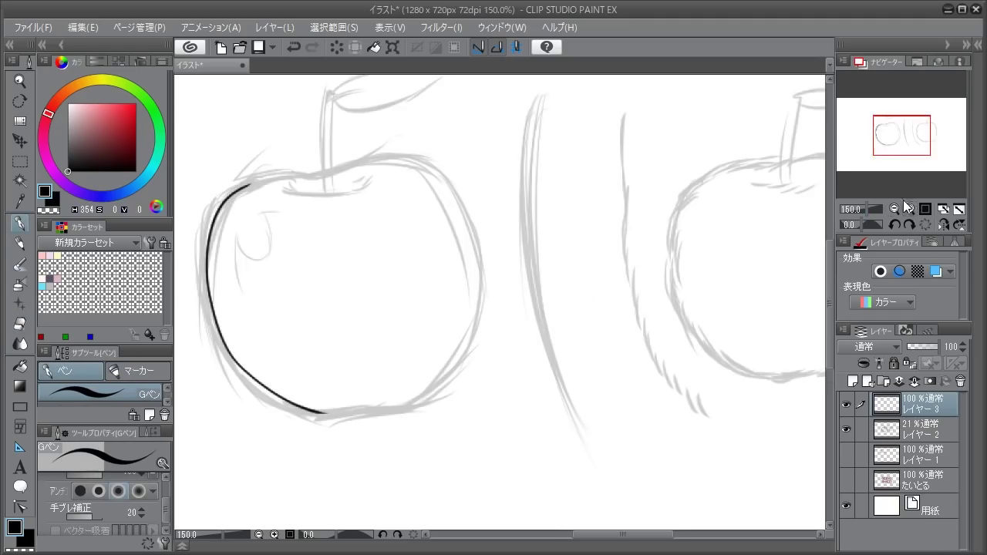
{"action": "mouse_move", "coordinate": [389, 161]}
{"action": "left_mouse_down"}
{"action": "mouse_move", "coordinate": [438, 172]}
{"action": "mouse_move", "coordinate": [460, 198]}
{"action": "mouse_move", "coordinate": [476, 262]}
{"action": "mouse_move", "coordinate": [471, 324]}
{"action": "mouse_move", "coordinate": [420, 401]}
{"action": "left_mouse_up"}
{"action": "key", "text": "ctrl+z"}
{"action": "key", "text": "ctrl+z"}
{"action": "mouse_move", "coordinate": [368, 163]}
{"action": "left_mouse_down"}
{"action": "mouse_move", "coordinate": [468, 252]}
{"action": "mouse_move", "coordinate": [425, 395]}
{"action": "mouse_move", "coordinate": [402, 409]}
{"action": "left_mouse_up"}
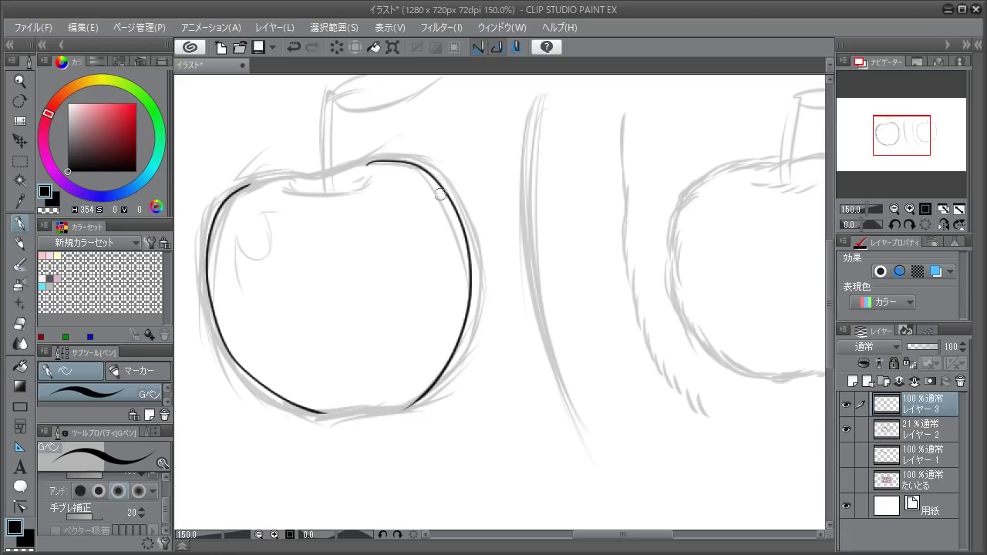
{"action": "mouse_move", "coordinate": [461, 188]}
{"action": "left_mouse_down"}
{"action": "mouse_move", "coordinate": [484, 254]}
{"action": "mouse_move", "coordinate": [481, 245]}
{"action": "left_mouse_up"}
{"action": "key", "text": "ctrl+z"}
{"action": "left_click_drag", "start_coordinate": [465, 174], "coordinate": [498, 256]}
{"action": "key", "text": "ctrl+z"}
- Draw a fan of curved practice strokes between the two apples, curving down the right side and around below
{"action": "left_click", "coordinate": [894, 209]}
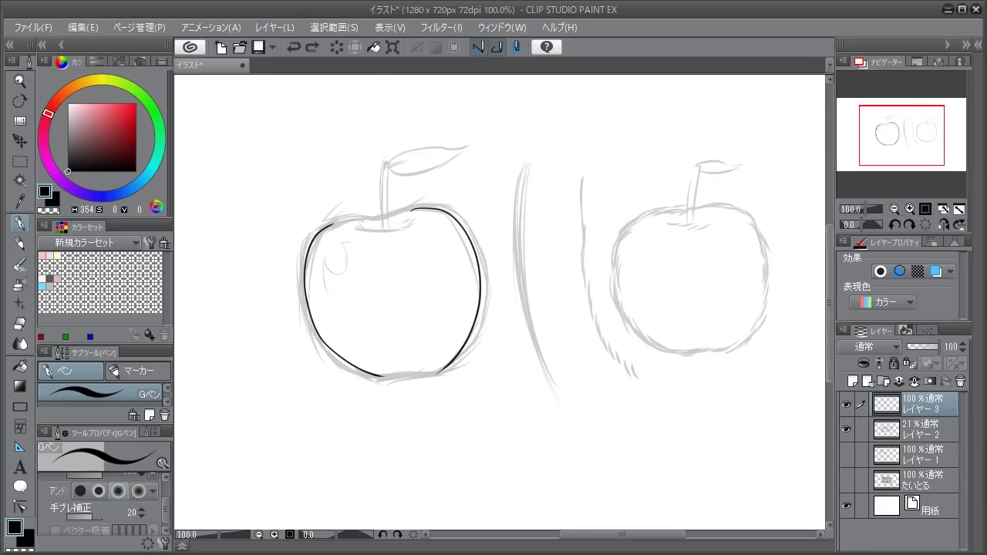
{"action": "left_click_drag", "start_coordinate": [607, 284], "coordinate": [569, 292]}
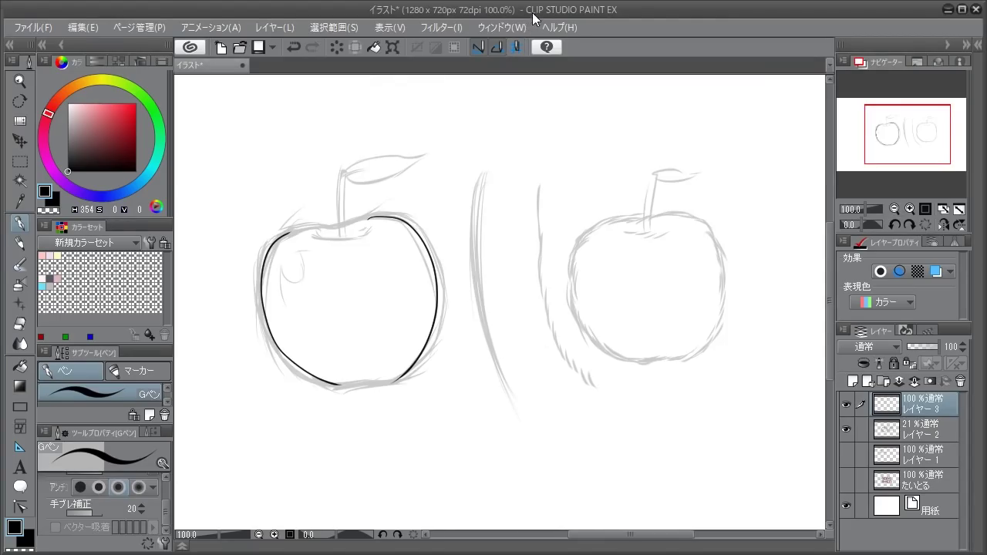
{"action": "mouse_move", "coordinate": [530, 192]}
{"action": "left_mouse_down"}
{"action": "mouse_move", "coordinate": [554, 276]}
{"action": "mouse_move", "coordinate": [542, 312]}
{"action": "left_mouse_up"}
{"action": "mouse_move", "coordinate": [561, 195]}
{"action": "left_mouse_down"}
{"action": "mouse_move", "coordinate": [573, 237]}
{"action": "mouse_move", "coordinate": [542, 372]}
{"action": "left_mouse_up"}
{"action": "mouse_move", "coordinate": [593, 207]}
{"action": "left_mouse_down"}
{"action": "mouse_move", "coordinate": [595, 244]}
{"action": "mouse_move", "coordinate": [543, 387]}
{"action": "left_mouse_up"}
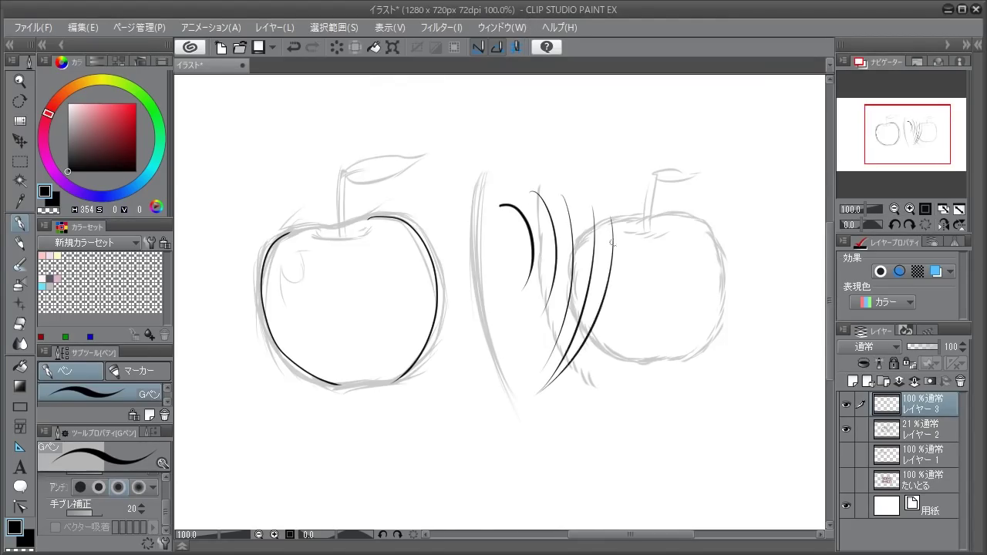
{"action": "left_click_drag", "start_coordinate": [636, 233], "coordinate": [539, 390]}
{"action": "left_click_drag", "start_coordinate": [473, 323], "coordinate": [533, 414]}
{"action": "left_click_drag", "start_coordinate": [485, 318], "coordinate": [559, 418]}
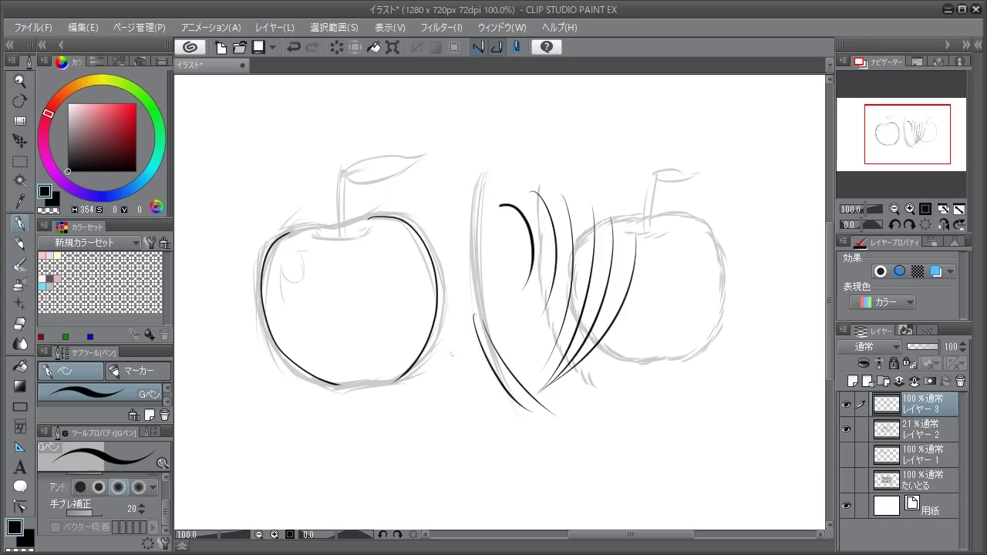
{"action": "left_click_drag", "start_coordinate": [451, 354], "coordinate": [545, 429]}
{"action": "left_click_drag", "start_coordinate": [442, 386], "coordinate": [557, 430]}
{"action": "left_click_drag", "start_coordinate": [451, 423], "coordinate": [607, 406]}
{"action": "left_click_drag", "start_coordinate": [486, 457], "coordinate": [623, 373]}
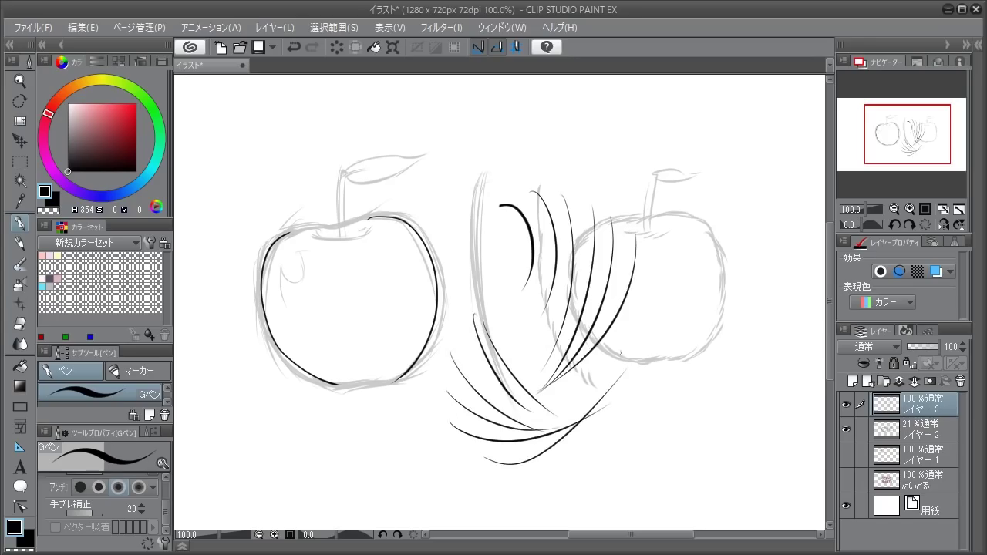
- Erase the fan of practice strokes between the apples
{"action": "key", "text": "e"}
{"action": "left_click_drag", "start_coordinate": [498, 184], "coordinate": [502, 235]}
{"action": "left_click_drag", "start_coordinate": [474, 320], "coordinate": [466, 432]}
{"action": "mouse_move", "coordinate": [491, 466]}
{"action": "left_mouse_down"}
{"action": "mouse_move", "coordinate": [576, 356]}
{"action": "mouse_move", "coordinate": [620, 437]}
{"action": "mouse_move", "coordinate": [625, 216]}
{"action": "mouse_move", "coordinate": [629, 301]}
{"action": "mouse_move", "coordinate": [569, 364]}
{"action": "mouse_move", "coordinate": [581, 293]}
{"action": "mouse_move", "coordinate": [563, 178]}
{"action": "mouse_move", "coordinate": [520, 283]}
{"action": "left_mouse_up"}
- Draw five long, roughly parallel arcs downward between the two apples
{"action": "key", "text": "p"}
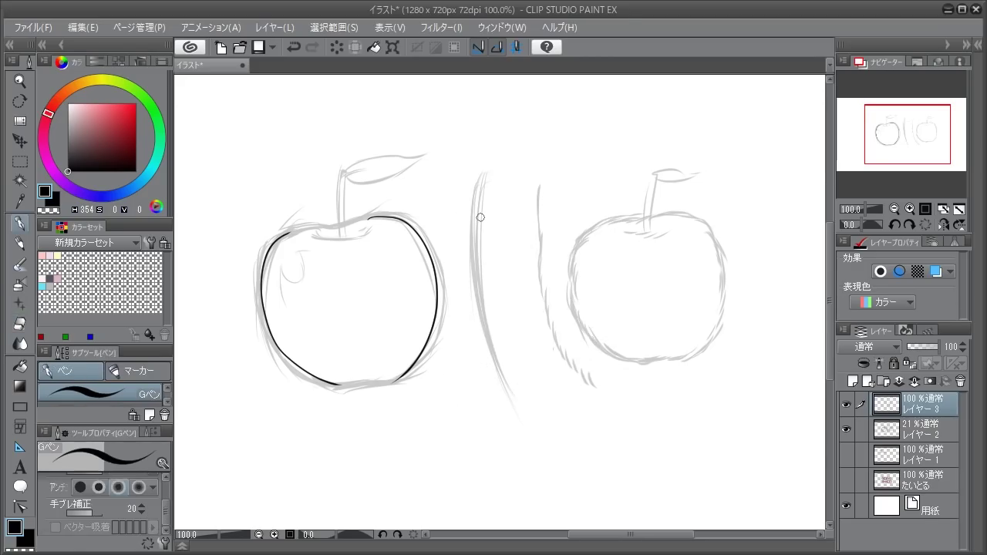
{"action": "left_click_drag", "start_coordinate": [537, 134], "coordinate": [508, 423]}
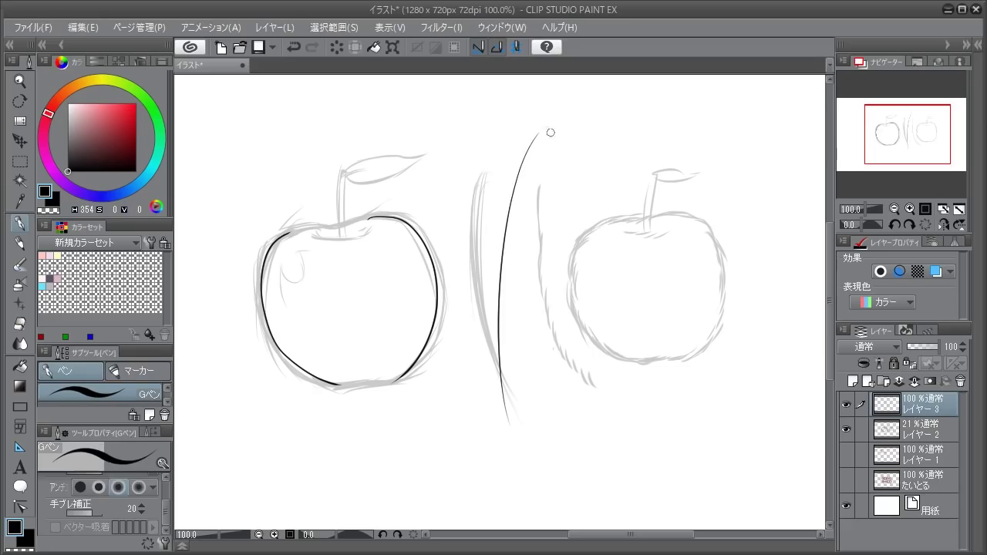
{"action": "left_click_drag", "start_coordinate": [550, 133], "coordinate": [509, 416]}
{"action": "mouse_move", "coordinate": [555, 151]}
{"action": "left_mouse_down"}
{"action": "mouse_move", "coordinate": [524, 266]}
{"action": "mouse_move", "coordinate": [516, 406]}
{"action": "mouse_move", "coordinate": [528, 344]}
{"action": "left_mouse_up"}
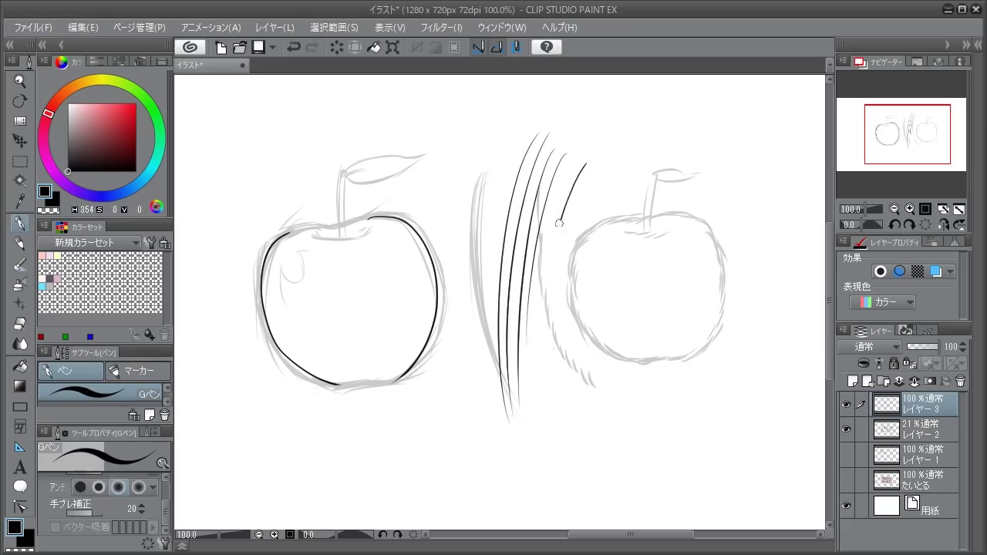
{"action": "left_click_drag", "start_coordinate": [559, 223], "coordinate": [529, 359]}
- Erase the long parallel arcs between the apples
{"action": "key", "text": "e"}
{"action": "left_click_drag", "start_coordinate": [529, 124], "coordinate": [506, 408]}
{"action": "left_click_drag", "start_coordinate": [567, 166], "coordinate": [553, 337]}
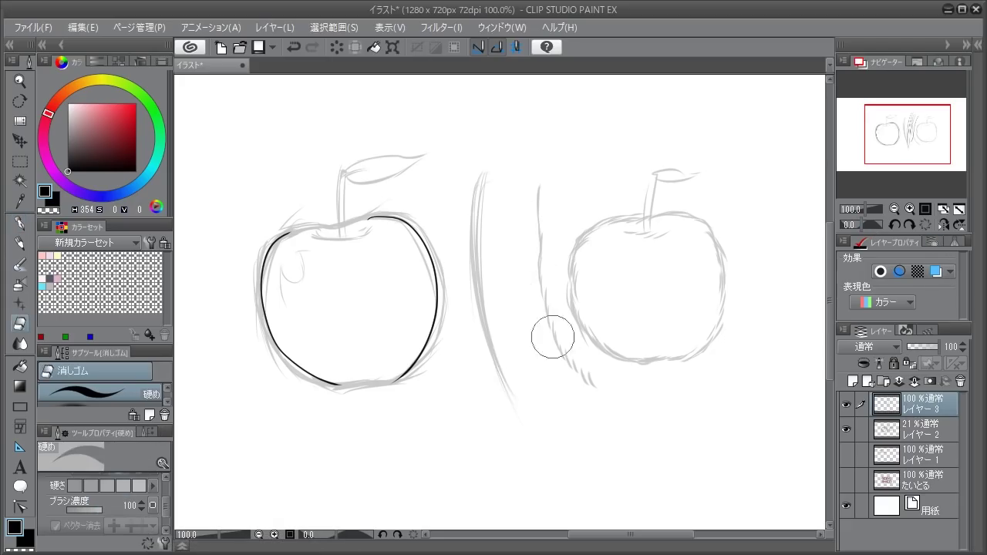
- Draw slanted comparison strokes between the apples, three with 手ブレ補正 at 0 and a fourth with it at 100
{"action": "key", "text": "p"}
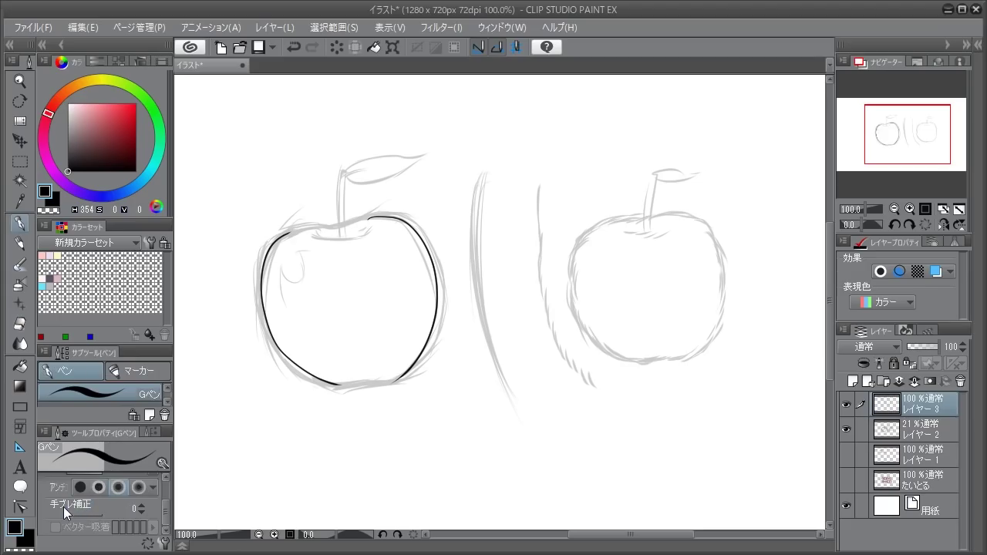
{"action": "left_click_drag", "start_coordinate": [495, 222], "coordinate": [487, 275]}
{"action": "left_click_drag", "start_coordinate": [531, 139], "coordinate": [515, 247]}
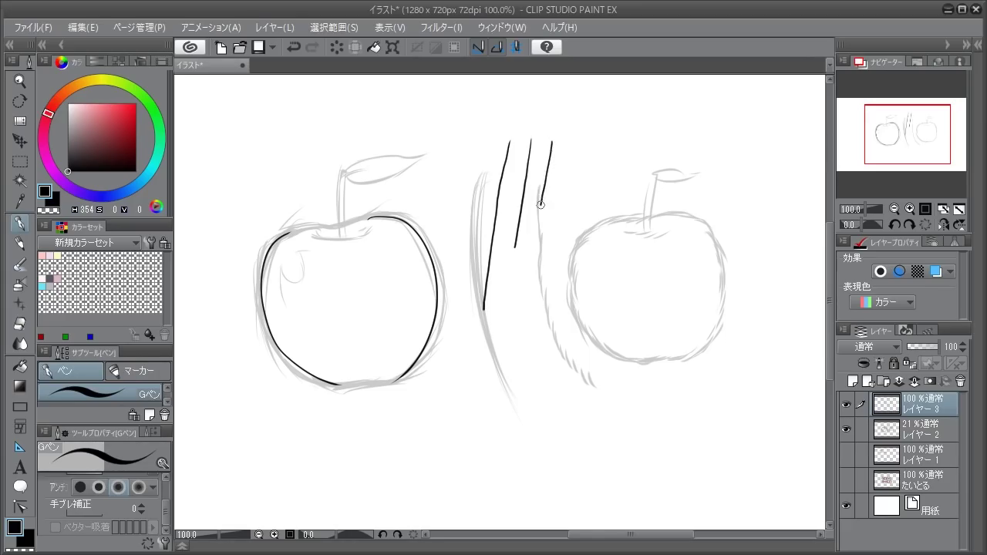
{"action": "left_click_drag", "start_coordinate": [537, 226], "coordinate": [532, 247]}
{"action": "left_click_drag", "start_coordinate": [87, 515], "coordinate": [106, 518]}
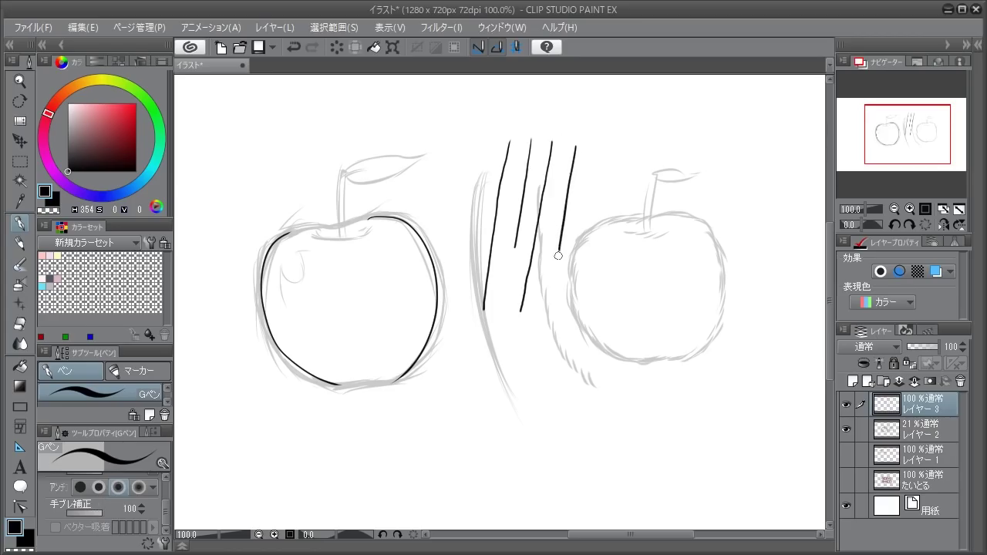
{"action": "left_click_drag", "start_coordinate": [559, 255], "coordinate": [556, 267]}
- Handwrite the labels 0 and 100 below the third and fourth slanted strokes
{"action": "left_click", "coordinate": [909, 209]}
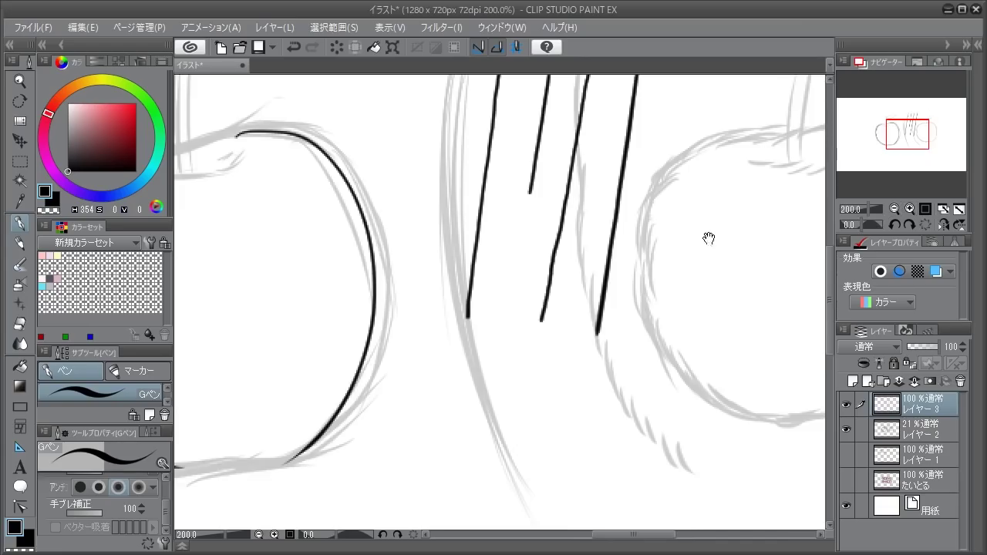
{"action": "left_click_drag", "start_coordinate": [709, 239], "coordinate": [550, 350]}
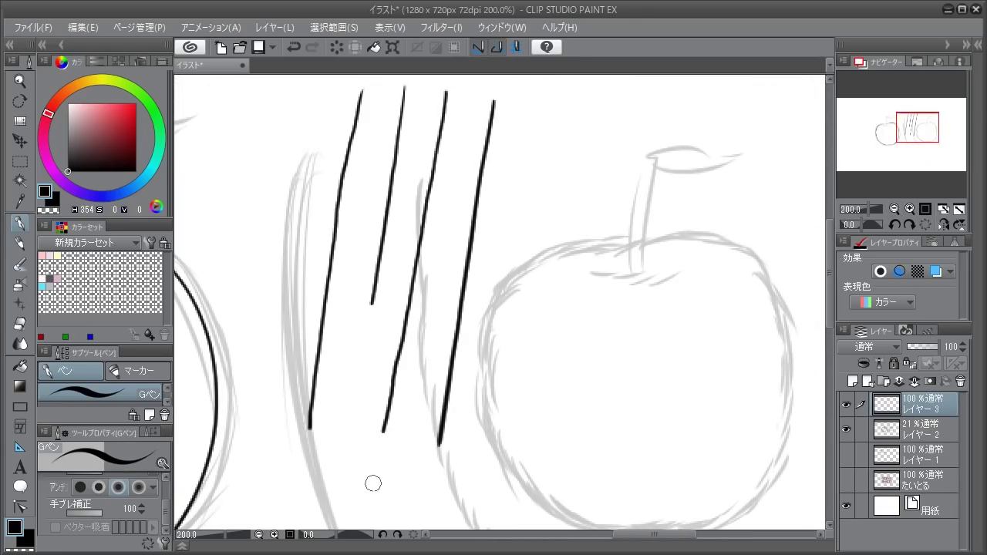
{"action": "mouse_move", "coordinate": [416, 466]}
{"action": "left_mouse_down"}
{"action": "mouse_move", "coordinate": [421, 489]}
{"action": "mouse_move", "coordinate": [446, 472]}
{"action": "mouse_move", "coordinate": [447, 486]}
{"action": "mouse_move", "coordinate": [458, 469]}
{"action": "left_mouse_up"}
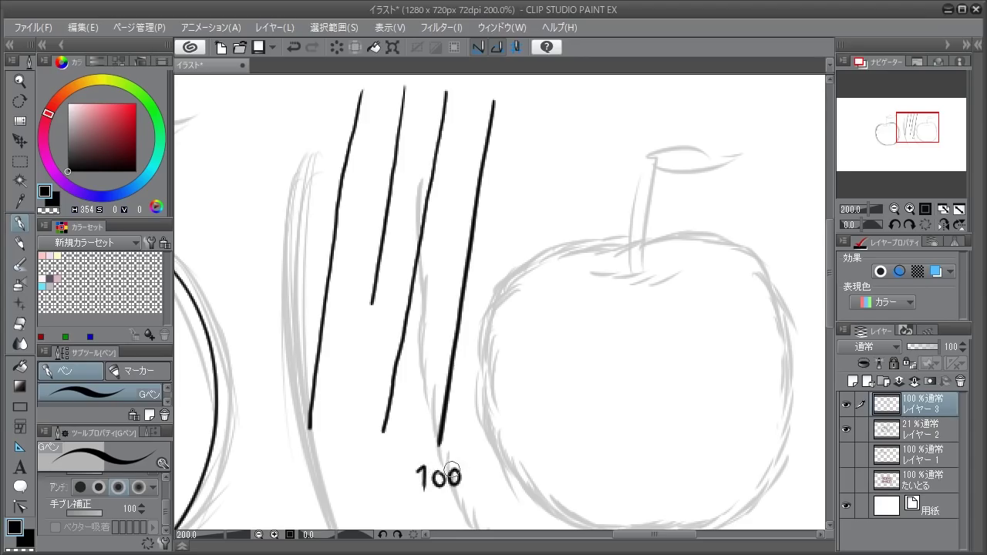
{"action": "mouse_move", "coordinate": [379, 461]}
{"action": "left_mouse_down"}
{"action": "mouse_move", "coordinate": [382, 472]}
{"action": "mouse_move", "coordinate": [379, 461]}
{"action": "left_mouse_up"}
{"action": "mouse_move", "coordinate": [608, 249]}
{"action": "left_mouse_down"}
{"action": "mouse_move", "coordinate": [567, 251]}
{"action": "mouse_move", "coordinate": [520, 278]}
{"action": "mouse_move", "coordinate": [491, 350]}
{"action": "mouse_move", "coordinate": [493, 436]}
{"action": "mouse_move", "coordinate": [536, 485]}
{"action": "left_mouse_up"}
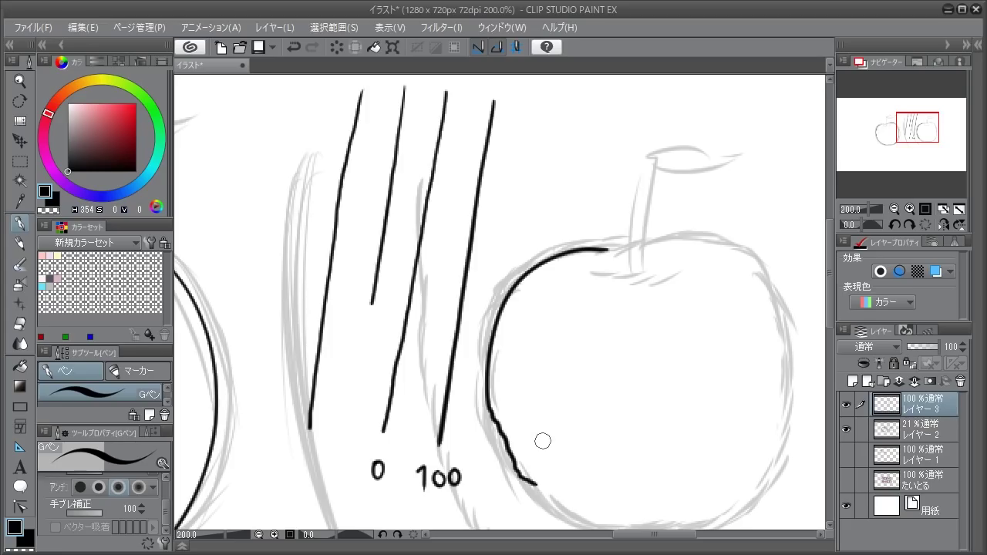
{"action": "key", "text": "ctrl+z"}
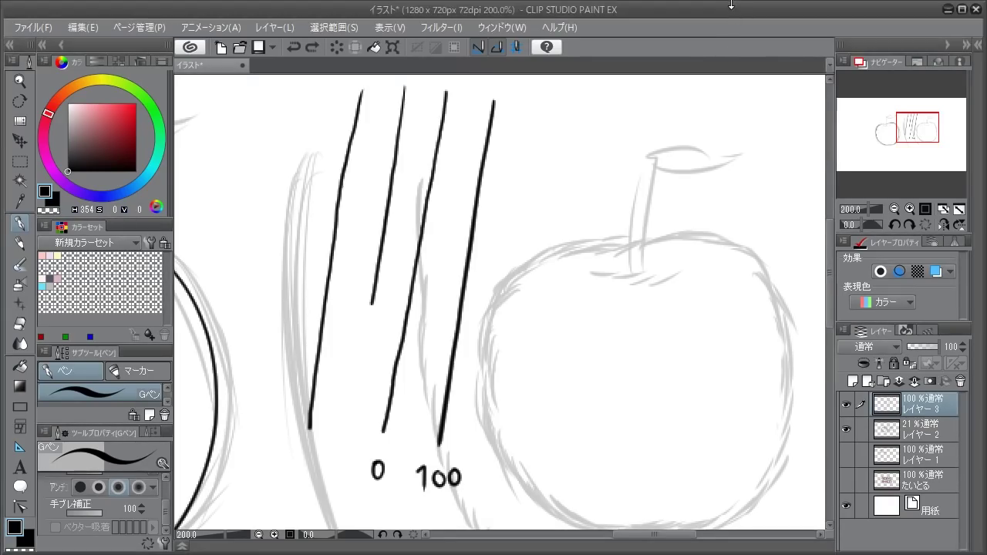
{"action": "mouse_move", "coordinate": [618, 250]}
{"action": "left_mouse_down"}
{"action": "mouse_move", "coordinate": [572, 250]}
{"action": "mouse_move", "coordinate": [522, 266]}
{"action": "mouse_move", "coordinate": [494, 305]}
{"action": "mouse_move", "coordinate": [483, 354]}
{"action": "mouse_move", "coordinate": [494, 445]}
{"action": "mouse_move", "coordinate": [523, 482]}
{"action": "mouse_move", "coordinate": [592, 518]}
{"action": "left_mouse_up"}
{"action": "key", "text": "ctrl+z"}
{"action": "key", "text": "ctrl+z"}
- Ink the second apple's left edge as one smooth stroke to the base and extend its upper end to the stem
{"action": "mouse_move", "coordinate": [610, 251]}
{"action": "left_mouse_down"}
{"action": "mouse_move", "coordinate": [557, 255]}
{"action": "mouse_move", "coordinate": [508, 292]}
{"action": "mouse_move", "coordinate": [489, 353]}
{"action": "mouse_move", "coordinate": [493, 415]}
{"action": "mouse_move", "coordinate": [512, 462]}
{"action": "mouse_move", "coordinate": [549, 499]}
{"action": "mouse_move", "coordinate": [611, 522]}
{"action": "left_mouse_up"}
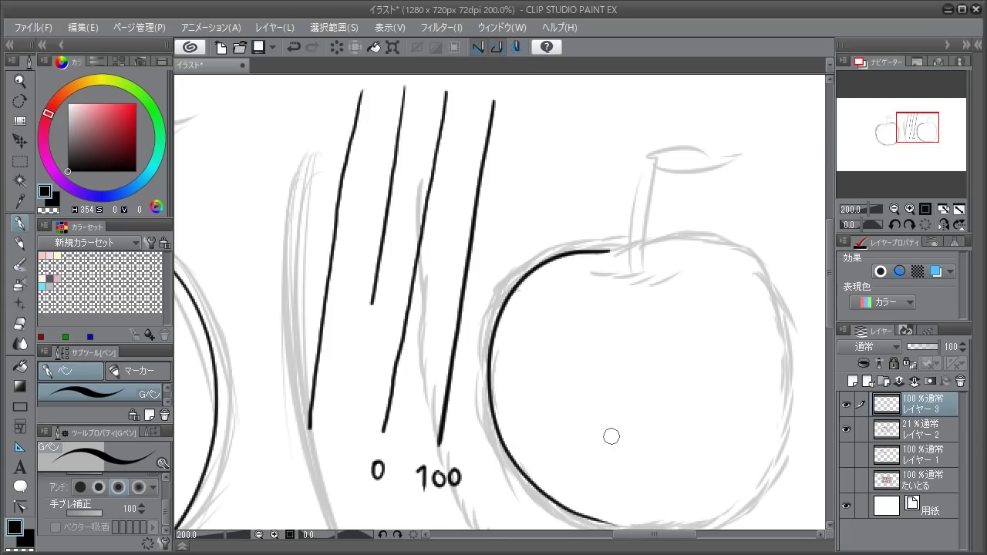
{"action": "key", "text": "ctrl+z"}
{"action": "left_click_drag", "start_coordinate": [610, 253], "coordinate": [622, 250]}
{"action": "key", "text": "ctrl+z"}
- Ink the second apple's stem and dimple, and its right edge from the stem down to the base
{"action": "left_click_drag", "start_coordinate": [645, 162], "coordinate": [622, 275]}
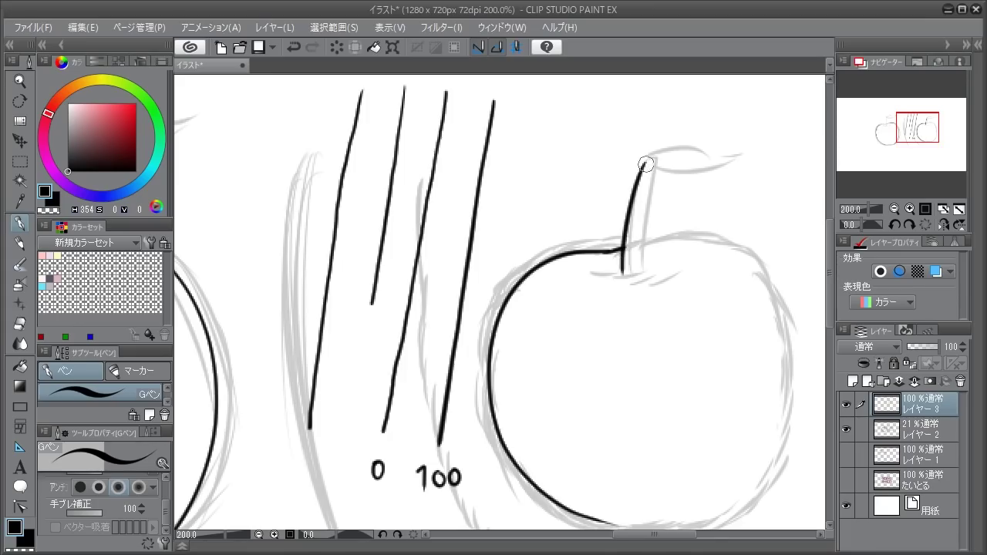
{"action": "mouse_move", "coordinate": [645, 162]}
{"action": "left_mouse_down"}
{"action": "mouse_move", "coordinate": [630, 273]}
{"action": "mouse_move", "coordinate": [614, 273]}
{"action": "mouse_move", "coordinate": [655, 264]}
{"action": "mouse_move", "coordinate": [656, 236]}
{"action": "mouse_move", "coordinate": [731, 241]}
{"action": "mouse_move", "coordinate": [760, 264]}
{"action": "mouse_move", "coordinate": [783, 347]}
{"action": "left_mouse_up"}
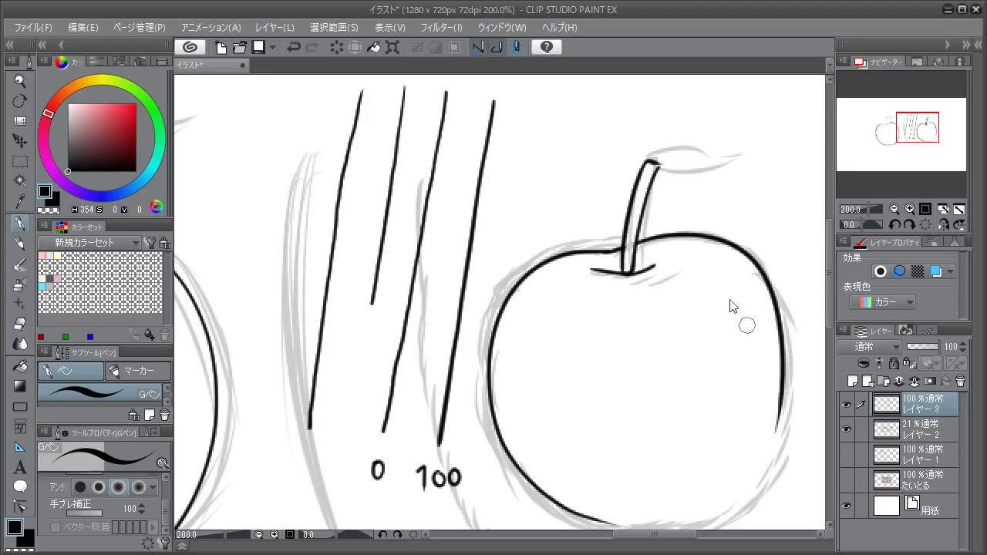
{"action": "key", "text": "ctrl+z"}
{"action": "mouse_move", "coordinate": [629, 246]}
{"action": "left_mouse_down"}
{"action": "mouse_move", "coordinate": [668, 236]}
{"action": "mouse_move", "coordinate": [757, 273]}
{"action": "mouse_move", "coordinate": [784, 338]}
{"action": "mouse_move", "coordinate": [787, 403]}
{"action": "mouse_move", "coordinate": [766, 471]}
{"action": "mouse_move", "coordinate": [727, 514]}
{"action": "mouse_move", "coordinate": [671, 526]}
{"action": "left_mouse_up"}
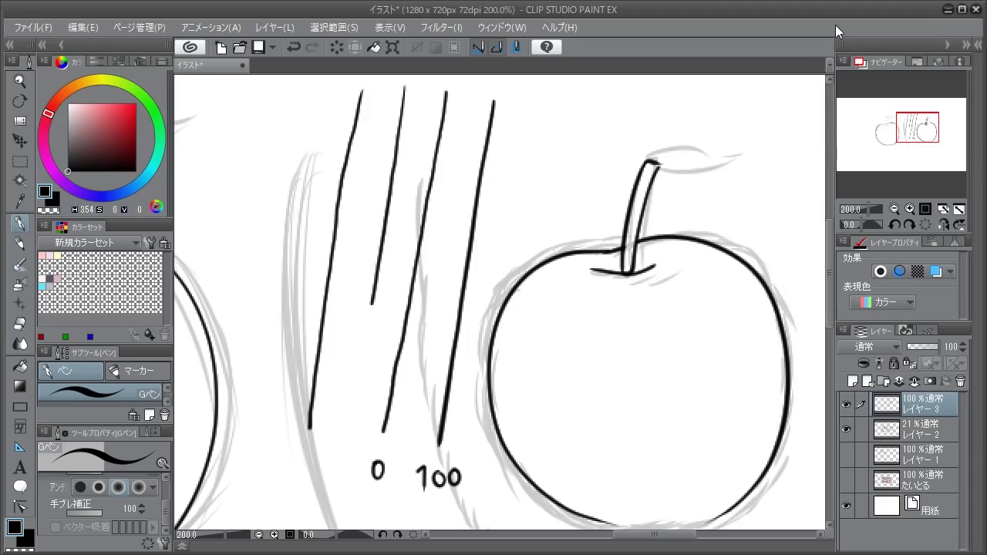
- Merge レイヤー 3 down into レイヤー 2 and erase all the drawings on the merged layer
{"action": "left_click", "coordinate": [895, 209]}
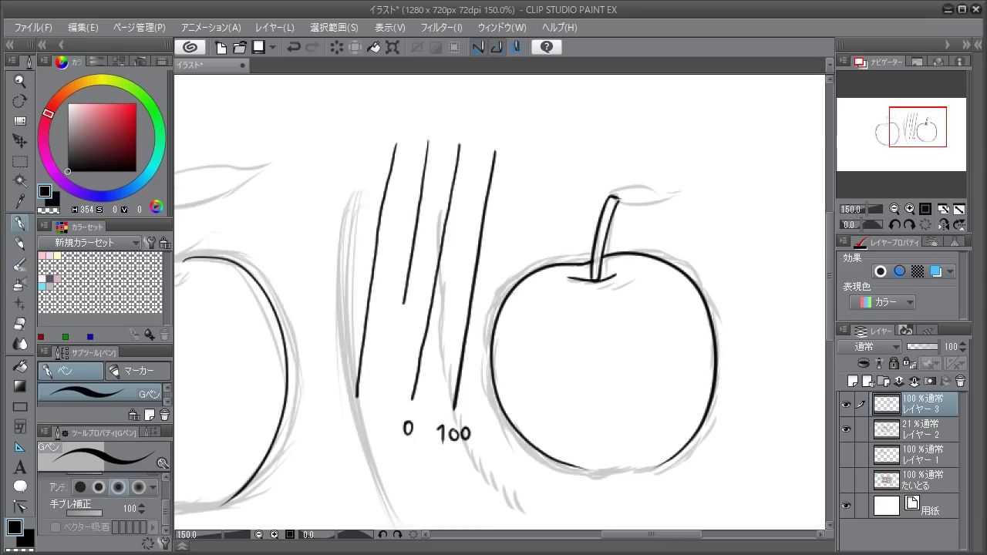
{"action": "left_click", "coordinate": [894, 209]}
{"action": "left_click_drag", "start_coordinate": [624, 337], "coordinate": [717, 290]}
{"action": "left_click_drag", "start_coordinate": [717, 290], "coordinate": [720, 288]}
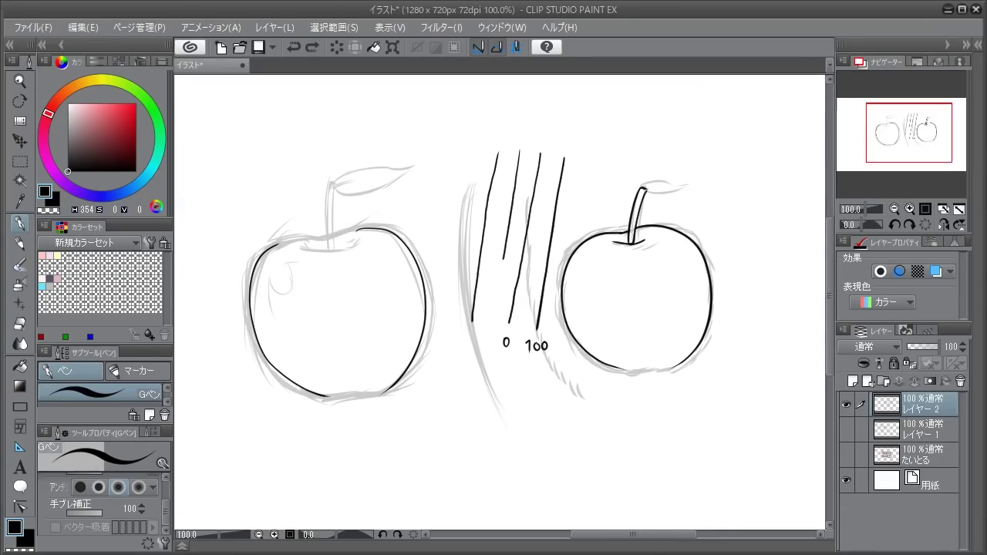
{"action": "key", "text": "e"}
{"action": "mouse_move", "coordinate": [368, 143]}
{"action": "left_mouse_down"}
{"action": "mouse_move", "coordinate": [494, 97]}
{"action": "mouse_move", "coordinate": [386, 129]}
{"action": "mouse_move", "coordinate": [465, 95]}
{"action": "mouse_move", "coordinate": [185, 397]}
{"action": "mouse_move", "coordinate": [562, 145]}
{"action": "mouse_move", "coordinate": [611, 140]}
{"action": "mouse_move", "coordinate": [367, 293]}
{"action": "mouse_move", "coordinate": [222, 431]}
{"action": "mouse_move", "coordinate": [340, 362]}
{"action": "mouse_move", "coordinate": [667, 214]}
{"action": "mouse_move", "coordinate": [725, 209]}
{"action": "mouse_move", "coordinate": [426, 407]}
{"action": "mouse_move", "coordinate": [414, 425]}
{"action": "mouse_move", "coordinate": [661, 357]}
{"action": "left_mouse_up"}
- Draw four rising test strokes across the blank canvas while varying 手ブレ補正, starting at 12, and erase them
{"action": "key", "text": "p"}
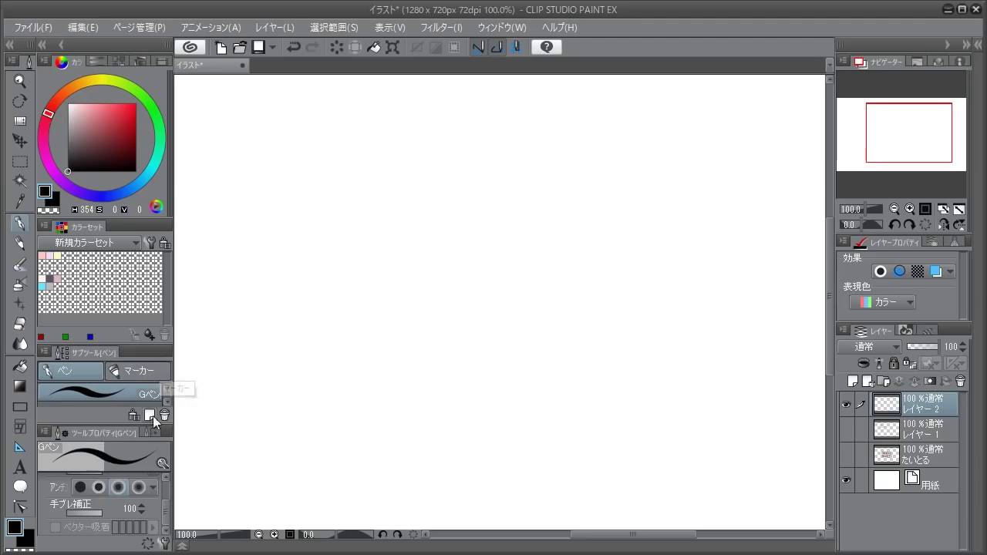
{"action": "mouse_move", "coordinate": [87, 516]}
{"action": "left_mouse_down"}
{"action": "mouse_move", "coordinate": [101, 519]}
{"action": "mouse_move", "coordinate": [91, 515]}
{"action": "left_mouse_up"}
{"action": "left_click_drag", "start_coordinate": [286, 296], "coordinate": [438, 209]}
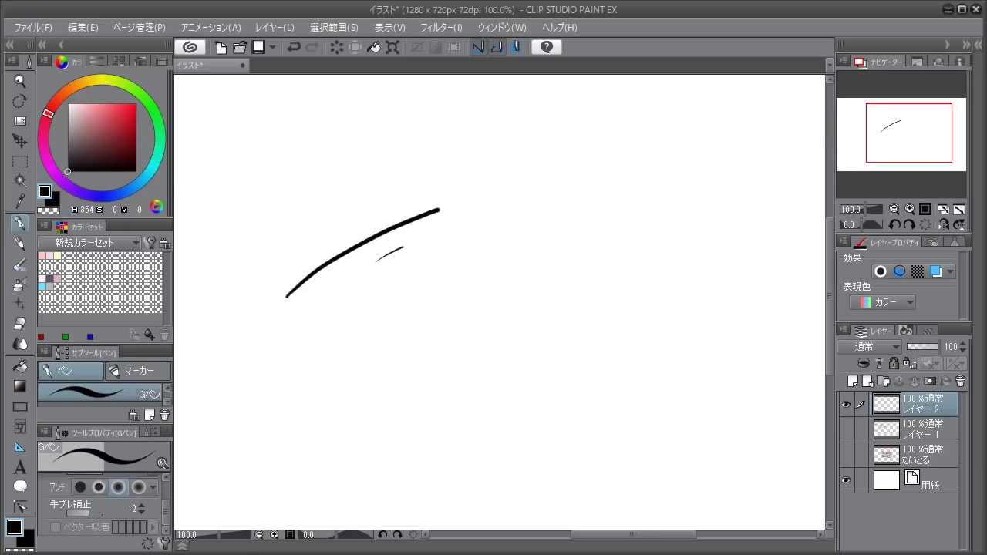
{"action": "left_click_drag", "start_coordinate": [403, 246], "coordinate": [490, 213]}
{"action": "mouse_move", "coordinate": [411, 286]}
{"action": "left_mouse_down"}
{"action": "mouse_move", "coordinate": [498, 248]}
{"action": "mouse_move", "coordinate": [584, 241]}
{"action": "left_mouse_up"}
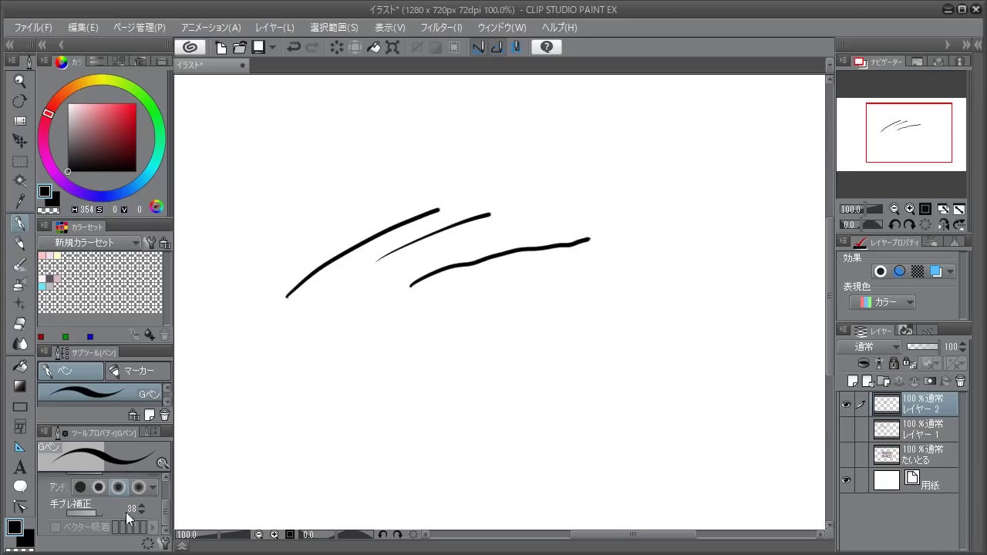
{"action": "mouse_move", "coordinate": [453, 312]}
{"action": "left_mouse_down"}
{"action": "mouse_move", "coordinate": [557, 282]}
{"action": "mouse_move", "coordinate": [697, 273]}
{"action": "left_mouse_up"}
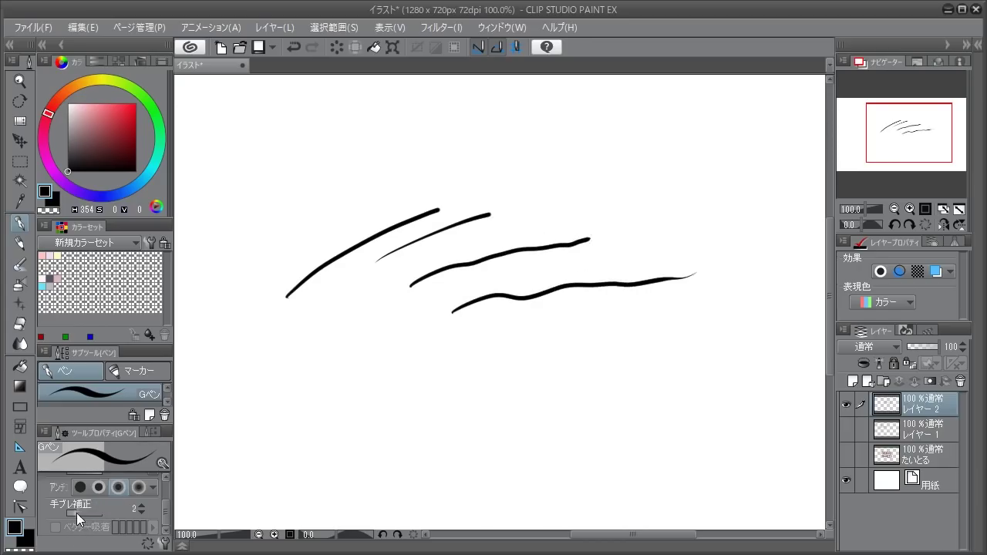
{"action": "key", "text": "e"}
{"action": "mouse_move", "coordinate": [273, 292]}
{"action": "left_mouse_down"}
{"action": "mouse_move", "coordinate": [401, 246]}
{"action": "mouse_move", "coordinate": [646, 214]}
{"action": "mouse_move", "coordinate": [409, 320]}
{"action": "left_mouse_up"}
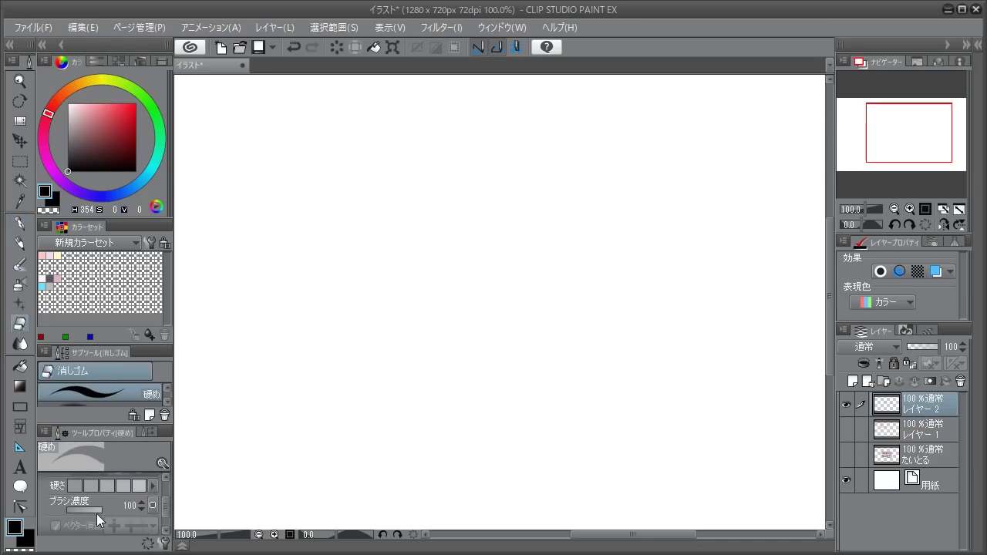
- Draw four long downward lines across the blank canvas at different slants
{"action": "key", "text": "p"}
{"action": "left_click_drag", "start_coordinate": [342, 132], "coordinate": [362, 187]}
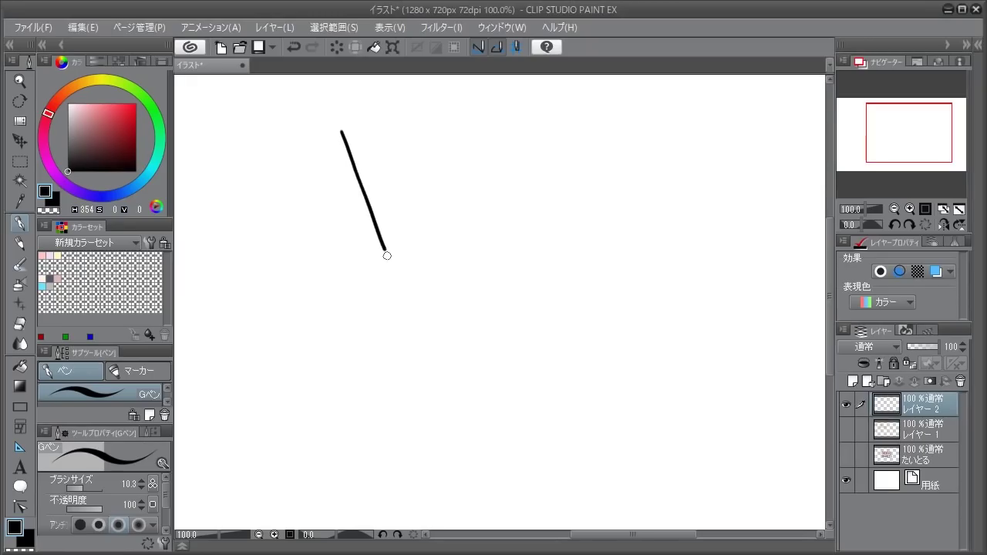
{"action": "left_click_drag", "start_coordinate": [399, 283], "coordinate": [424, 340]}
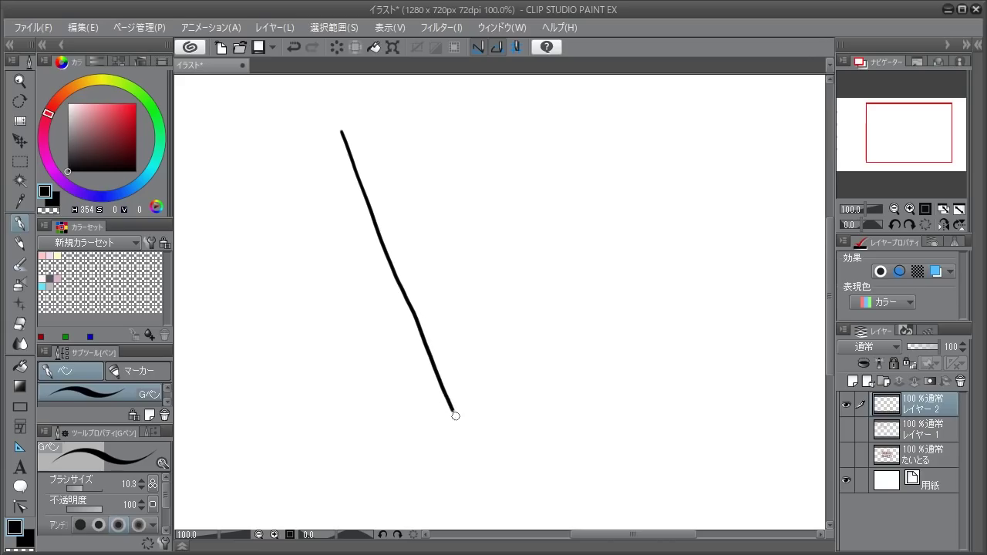
{"action": "left_click_drag", "start_coordinate": [455, 416], "coordinate": [460, 426]}
{"action": "left_click_drag", "start_coordinate": [399, 140], "coordinate": [543, 407]}
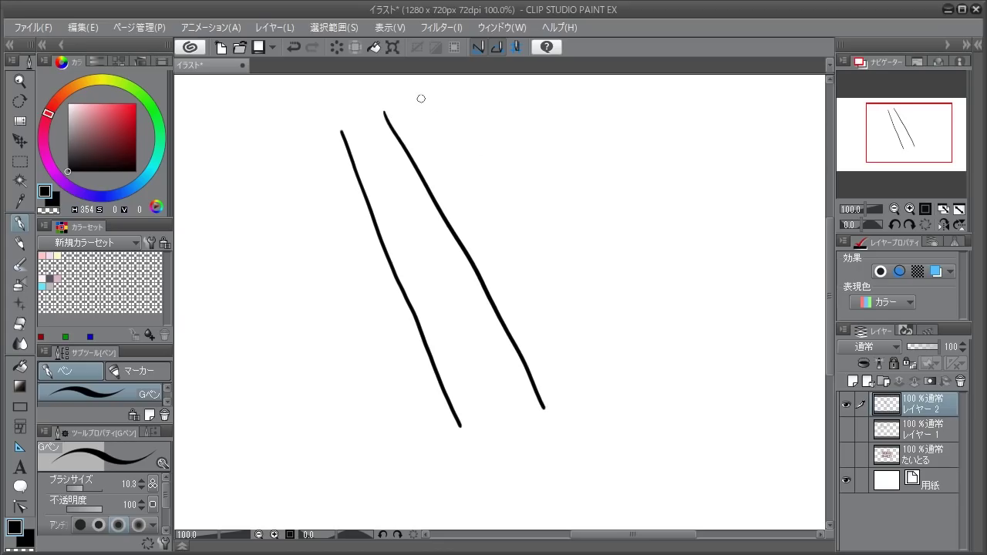
{"action": "mouse_move", "coordinate": [471, 149]}
{"action": "left_mouse_down"}
{"action": "mouse_move", "coordinate": [589, 261]}
{"action": "mouse_move", "coordinate": [671, 364]}
{"action": "left_mouse_up"}
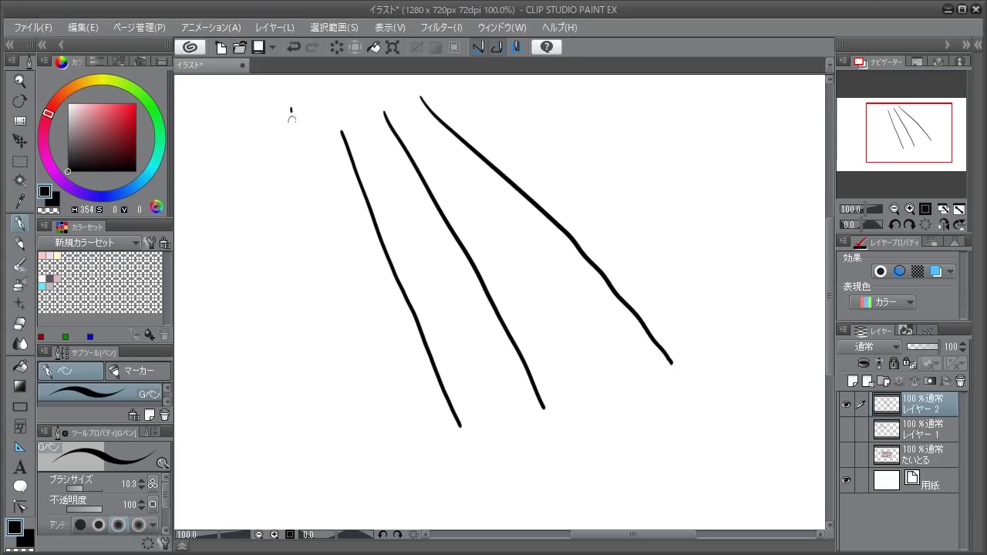
{"action": "left_click_drag", "start_coordinate": [291, 118], "coordinate": [328, 434]}
- Clear the layer and draw a wavy diagonal line and a looping curve beside it
{"action": "key", "text": "Delete"}
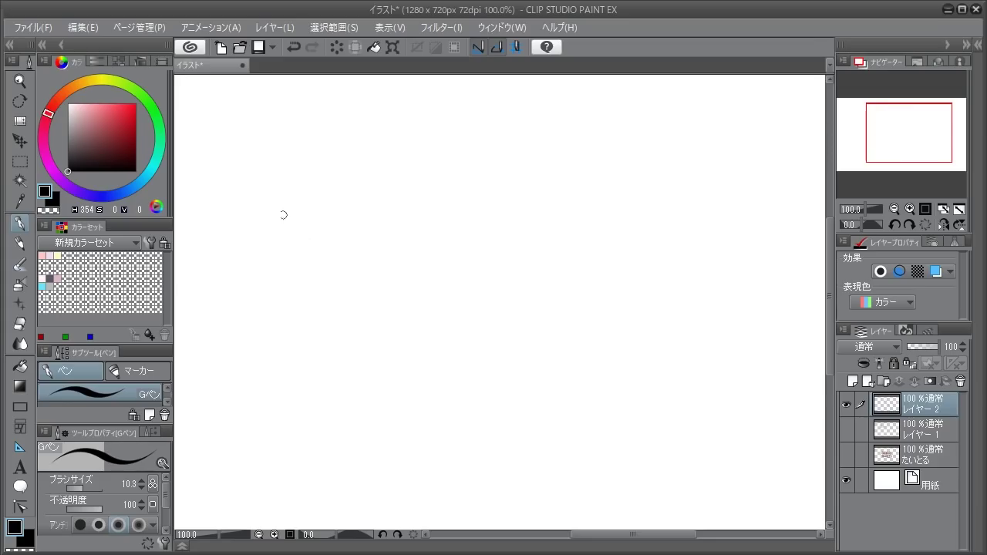
{"action": "mouse_move", "coordinate": [205, 117]}
{"action": "left_mouse_down"}
{"action": "mouse_move", "coordinate": [403, 259]}
{"action": "mouse_move", "coordinate": [512, 298]}
{"action": "mouse_move", "coordinate": [582, 367]}
{"action": "left_mouse_up"}
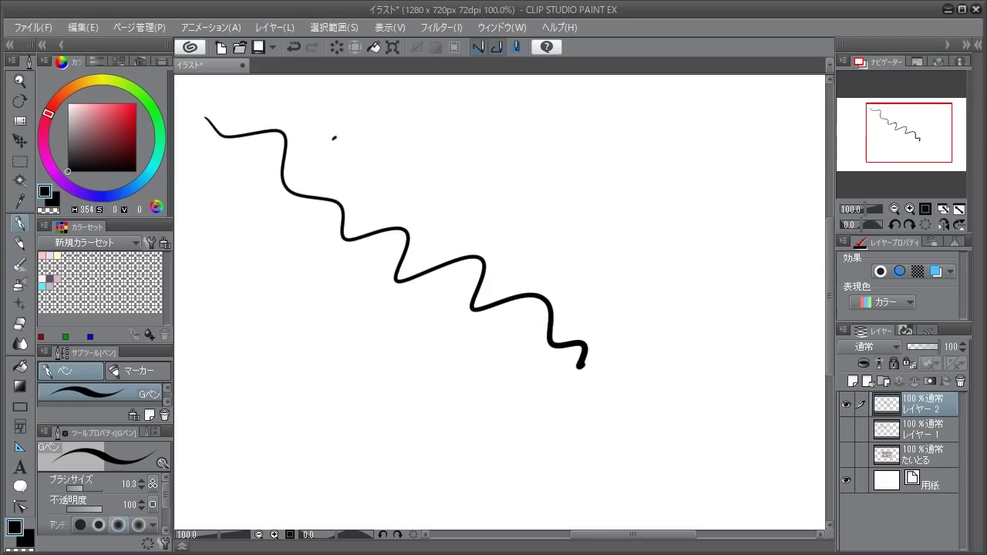
{"action": "mouse_move", "coordinate": [334, 138]}
{"action": "left_mouse_down"}
{"action": "mouse_move", "coordinate": [494, 218]}
{"action": "mouse_move", "coordinate": [659, 339]}
{"action": "mouse_move", "coordinate": [653, 333]}
{"action": "left_mouse_up"}
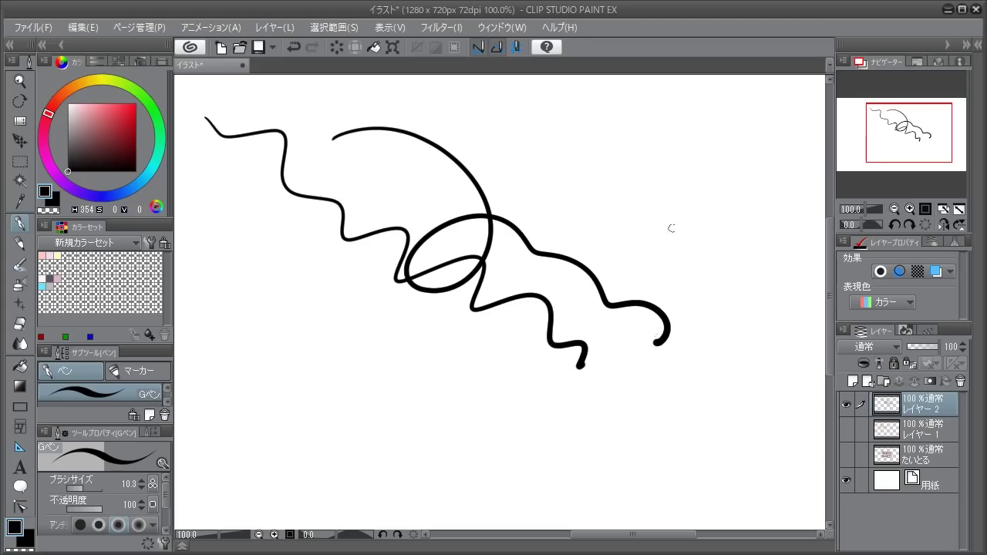
- Clear the layer and handwrite the hiragana あいうえお in large characters across the blank canvas
{"action": "key", "text": "Delete"}
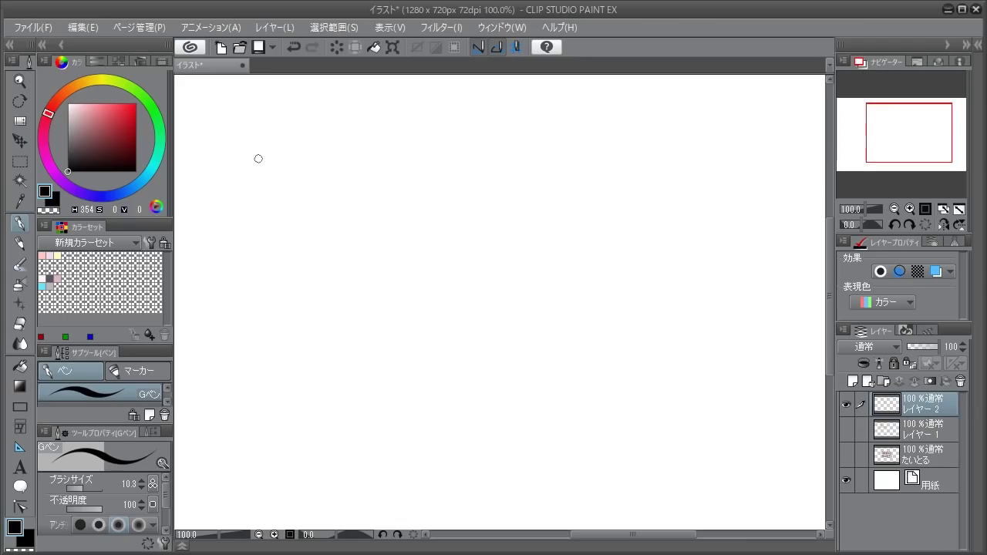
{"action": "left_click_drag", "start_coordinate": [236, 165], "coordinate": [327, 160]}
{"action": "left_click_drag", "start_coordinate": [281, 128], "coordinate": [310, 243]}
{"action": "left_click_drag", "start_coordinate": [338, 179], "coordinate": [351, 253]}
{"action": "left_click_drag", "start_coordinate": [367, 176], "coordinate": [420, 198]}
{"action": "left_click_drag", "start_coordinate": [445, 168], "coordinate": [460, 202]}
{"action": "left_click_drag", "start_coordinate": [505, 128], "coordinate": [530, 160]}
{"action": "left_click_drag", "start_coordinate": [472, 201], "coordinate": [512, 248]}
{"action": "left_click_drag", "start_coordinate": [608, 129], "coordinate": [628, 161]}
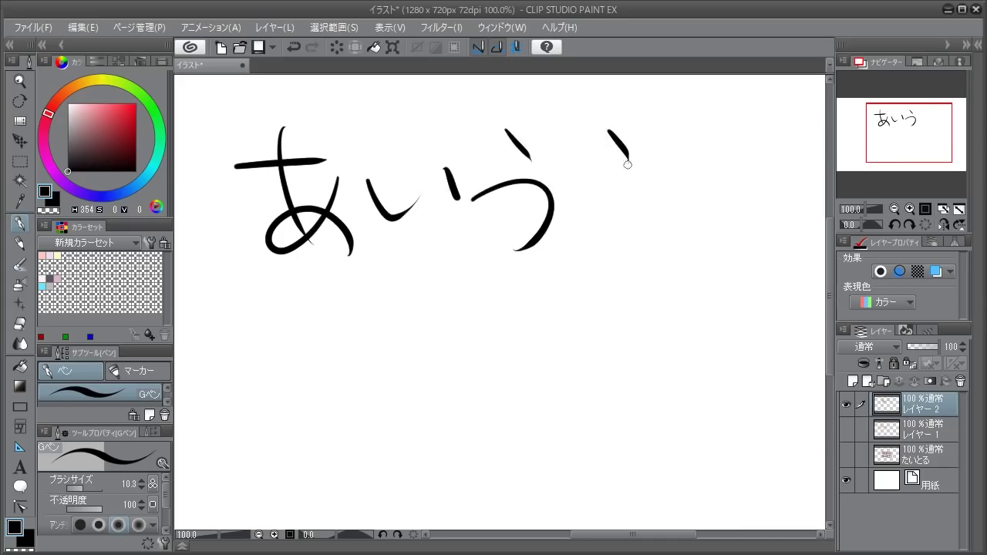
{"action": "mouse_move", "coordinate": [574, 198]}
{"action": "left_mouse_down"}
{"action": "mouse_move", "coordinate": [620, 231]}
{"action": "mouse_move", "coordinate": [673, 231]}
{"action": "left_mouse_up"}
{"action": "left_click_drag", "start_coordinate": [659, 164], "coordinate": [730, 166]}
{"action": "mouse_move", "coordinate": [701, 142]}
{"action": "left_mouse_down"}
{"action": "mouse_move", "coordinate": [704, 204]}
{"action": "mouse_move", "coordinate": [731, 221]}
{"action": "left_mouse_up"}
{"action": "left_click_drag", "start_coordinate": [757, 189], "coordinate": [768, 203]}
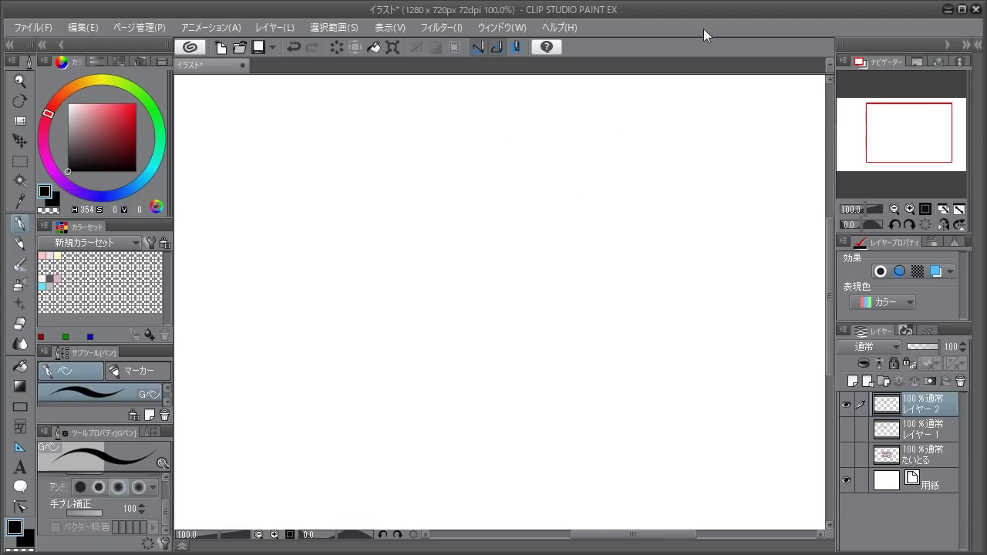
- Clear the layer and, with 手ブレ補正 at 100, sketch the apple's curved left edge in overlapping strokes, undoing the first one
{"action": "key", "text": "Delete"}
{"action": "mouse_move", "coordinate": [395, 182]}
{"action": "left_mouse_down"}
{"action": "mouse_move", "coordinate": [343, 294]}
{"action": "mouse_move", "coordinate": [363, 332]}
{"action": "left_mouse_up"}
{"action": "key", "text": "ctrl+z"}
{"action": "left_click_drag", "start_coordinate": [366, 192], "coordinate": [370, 347]}
{"action": "mouse_move", "coordinate": [408, 174]}
{"action": "left_mouse_down"}
{"action": "mouse_move", "coordinate": [345, 219]}
{"action": "mouse_move", "coordinate": [405, 175]}
{"action": "left_mouse_up"}
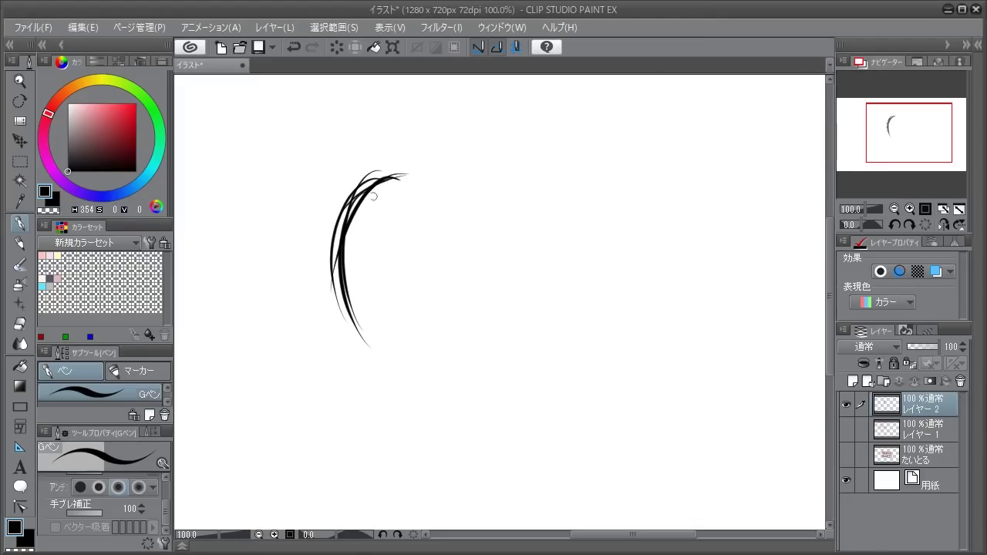
{"action": "mouse_move", "coordinate": [346, 237]}
{"action": "left_mouse_down"}
{"action": "mouse_move", "coordinate": [417, 182]}
{"action": "mouse_move", "coordinate": [365, 340]}
{"action": "left_mouse_up"}
{"action": "left_click_drag", "start_coordinate": [329, 252], "coordinate": [390, 349]}
{"action": "left_click_drag", "start_coordinate": [346, 267], "coordinate": [393, 353]}
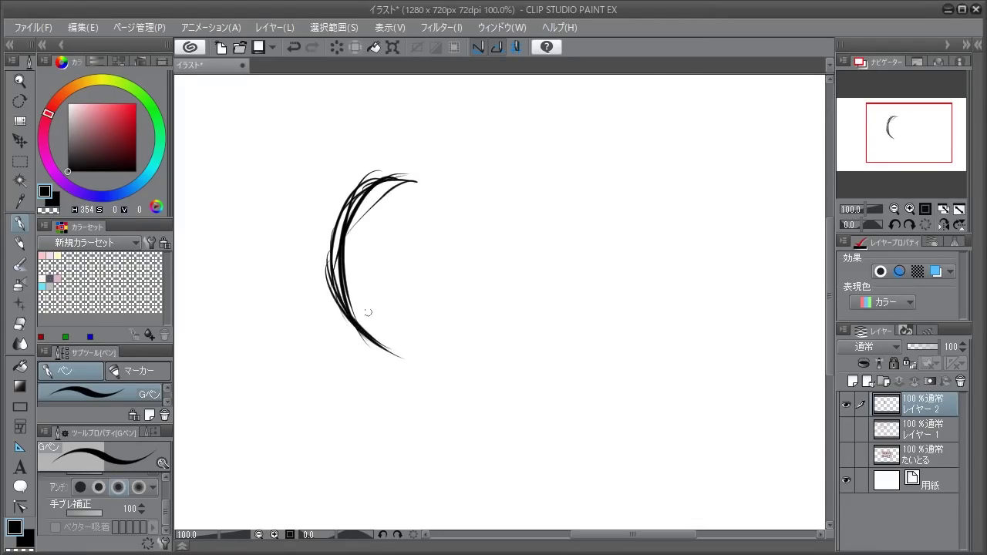
- Sketch the apple's bottom, upper right and right edges, and add a stem with a leaf
{"action": "mouse_move", "coordinate": [340, 287]}
{"action": "left_mouse_down"}
{"action": "mouse_move", "coordinate": [388, 347]}
{"action": "mouse_move", "coordinate": [481, 356]}
{"action": "mouse_move", "coordinate": [511, 348]}
{"action": "left_mouse_up"}
{"action": "mouse_move", "coordinate": [389, 180]}
{"action": "left_mouse_down"}
{"action": "mouse_move", "coordinate": [495, 186]}
{"action": "mouse_move", "coordinate": [533, 205]}
{"action": "left_mouse_up"}
{"action": "mouse_move", "coordinate": [478, 178]}
{"action": "left_mouse_down"}
{"action": "mouse_move", "coordinate": [537, 253]}
{"action": "mouse_move", "coordinate": [529, 198]}
{"action": "mouse_move", "coordinate": [541, 327]}
{"action": "left_mouse_up"}
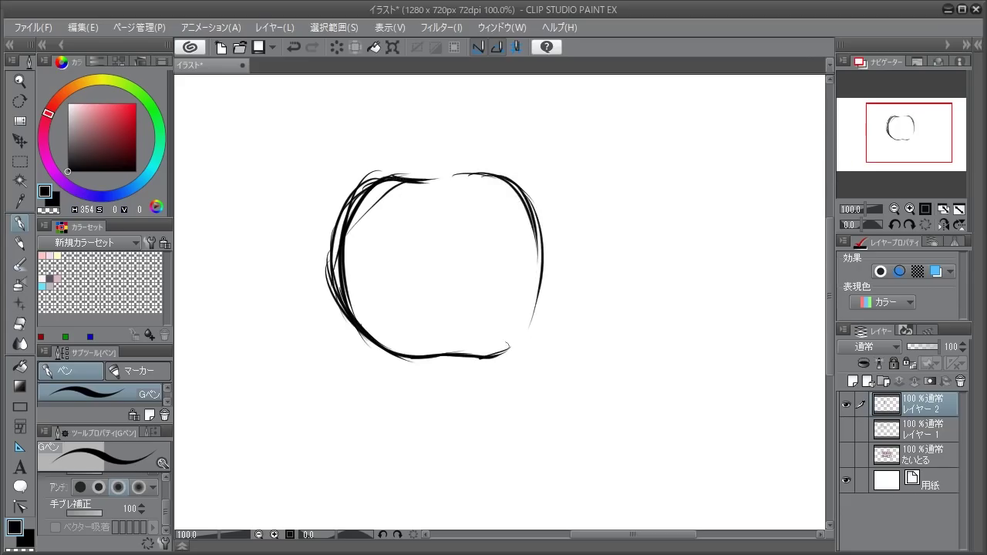
{"action": "mouse_move", "coordinate": [442, 352]}
{"action": "left_mouse_down"}
{"action": "mouse_move", "coordinate": [475, 351]}
{"action": "mouse_move", "coordinate": [532, 305]}
{"action": "left_mouse_up"}
{"action": "left_click_drag", "start_coordinate": [493, 356], "coordinate": [544, 284]}
{"action": "mouse_move", "coordinate": [411, 191]}
{"action": "left_mouse_down"}
{"action": "mouse_move", "coordinate": [436, 196]}
{"action": "mouse_move", "coordinate": [439, 132]}
{"action": "mouse_move", "coordinate": [497, 132]}
{"action": "left_mouse_up"}
{"action": "left_click_drag", "start_coordinate": [433, 151], "coordinate": [527, 143]}
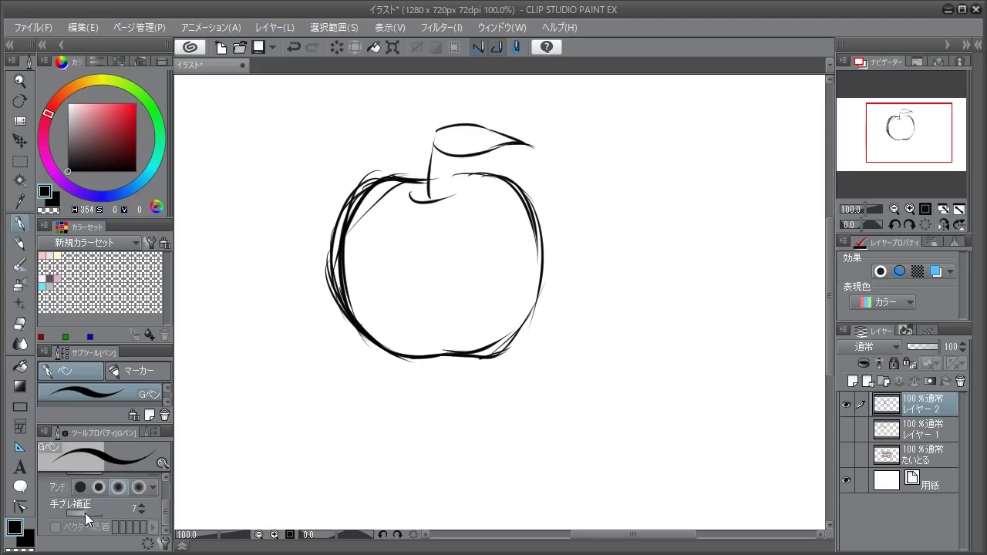
- Lower 手ブレ補正 to 0 and go over the apple's outline, stem and leaf with additional rough strokes
{"action": "mouse_move", "coordinate": [375, 185]}
{"action": "left_mouse_down"}
{"action": "mouse_move", "coordinate": [421, 175]}
{"action": "mouse_move", "coordinate": [370, 188]}
{"action": "mouse_move", "coordinate": [340, 235]}
{"action": "mouse_move", "coordinate": [345, 307]}
{"action": "mouse_move", "coordinate": [363, 330]}
{"action": "mouse_move", "coordinate": [416, 354]}
{"action": "mouse_move", "coordinate": [478, 357]}
{"action": "mouse_move", "coordinate": [526, 326]}
{"action": "left_mouse_up"}
{"action": "mouse_move", "coordinate": [451, 176]}
{"action": "left_mouse_down"}
{"action": "mouse_move", "coordinate": [427, 179]}
{"action": "mouse_move", "coordinate": [509, 190]}
{"action": "mouse_move", "coordinate": [531, 216]}
{"action": "mouse_move", "coordinate": [539, 302]}
{"action": "left_mouse_up"}
{"action": "left_click_drag", "start_coordinate": [539, 232], "coordinate": [518, 327]}
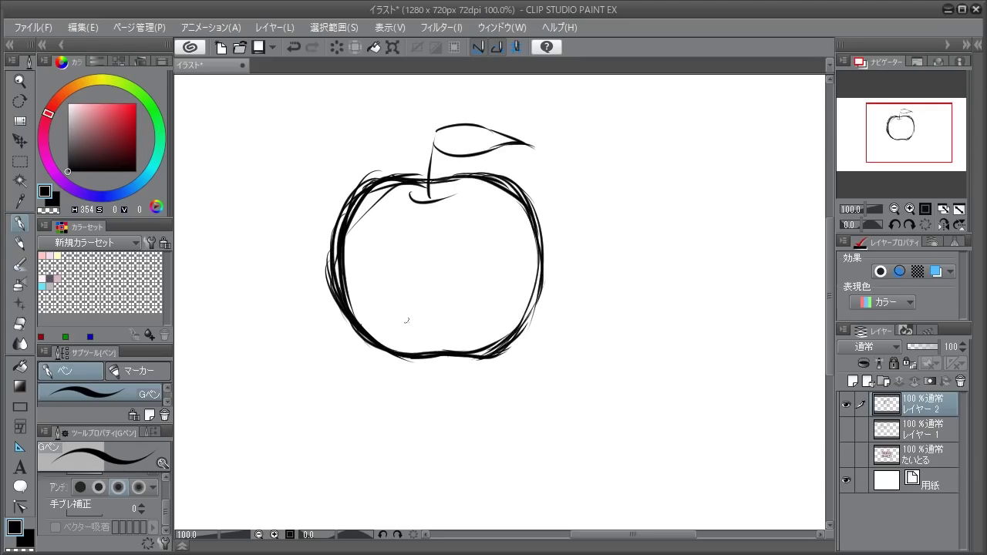
{"action": "mouse_move", "coordinate": [441, 134]}
{"action": "left_mouse_down"}
{"action": "mouse_move", "coordinate": [429, 125]}
{"action": "mouse_move", "coordinate": [417, 202]}
{"action": "mouse_move", "coordinate": [467, 193]}
{"action": "mouse_move", "coordinate": [436, 131]}
{"action": "mouse_move", "coordinate": [429, 164]}
{"action": "mouse_move", "coordinate": [460, 156]}
{"action": "mouse_move", "coordinate": [477, 131]}
{"action": "left_mouse_up"}
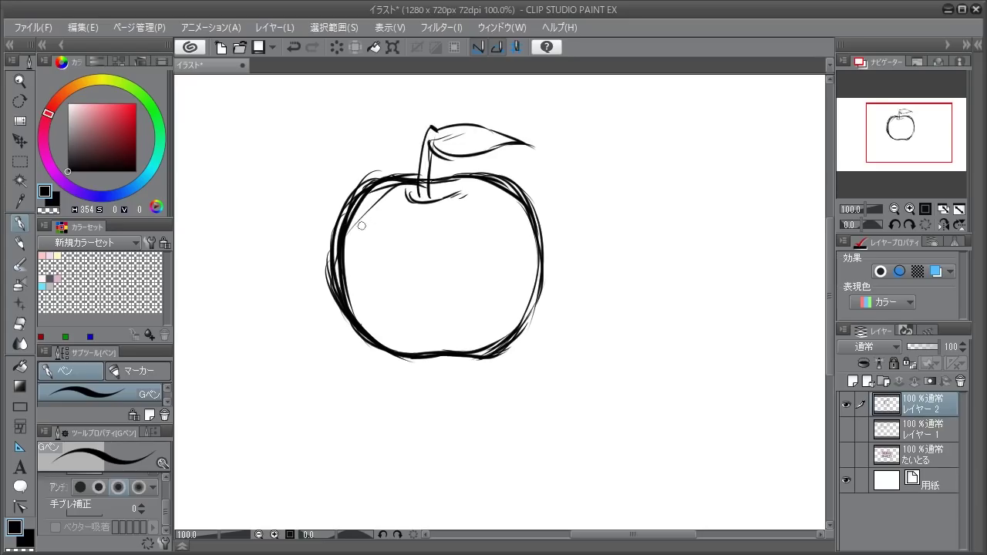
{"action": "key", "text": "e"}
{"action": "key", "text": "p"}
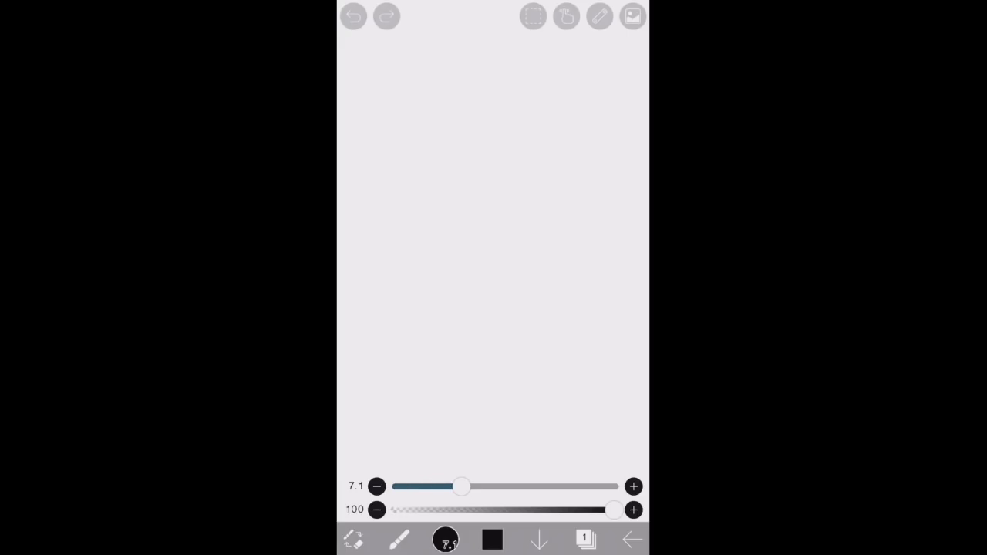
- Switch to ibisPaint and draw a looping test stroke on the blank canvas with 手ぶれ補正 set to OFF
{"action": "left_click", "coordinate": [566, 16]}
{"action": "mouse_move", "coordinate": [461, 70]}
{"action": "left_mouse_down"}
{"action": "mouse_move", "coordinate": [566, 70]}
{"action": "mouse_move", "coordinate": [462, 71]}
{"action": "left_mouse_up"}
{"action": "left_click", "coordinate": [566, 17]}
{"action": "mouse_move", "coordinate": [404, 168]}
{"action": "left_mouse_down"}
{"action": "mouse_move", "coordinate": [462, 239]}
{"action": "mouse_move", "coordinate": [467, 176]}
{"action": "mouse_move", "coordinate": [519, 266]}
{"action": "mouse_move", "coordinate": [503, 225]}
{"action": "mouse_move", "coordinate": [566, 282]}
{"action": "mouse_move", "coordinate": [533, 330]}
{"action": "left_mouse_up"}
- Set 手ぶれ補正 to 10 and draw a second looping stroke above the first one
{"action": "left_click", "coordinate": [566, 16]}
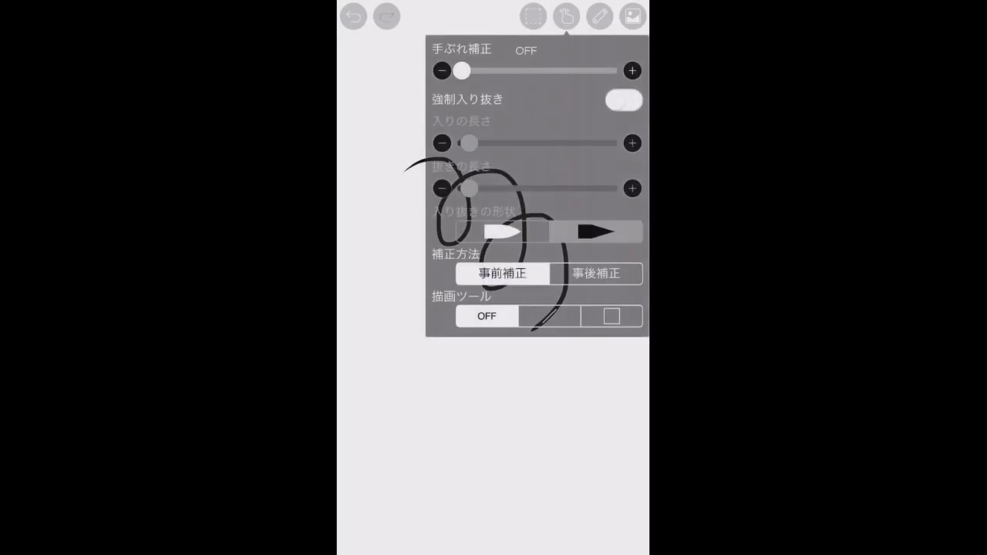
{"action": "left_click_drag", "start_coordinate": [461, 70], "coordinate": [612, 71]}
{"action": "left_click", "coordinate": [566, 16]}
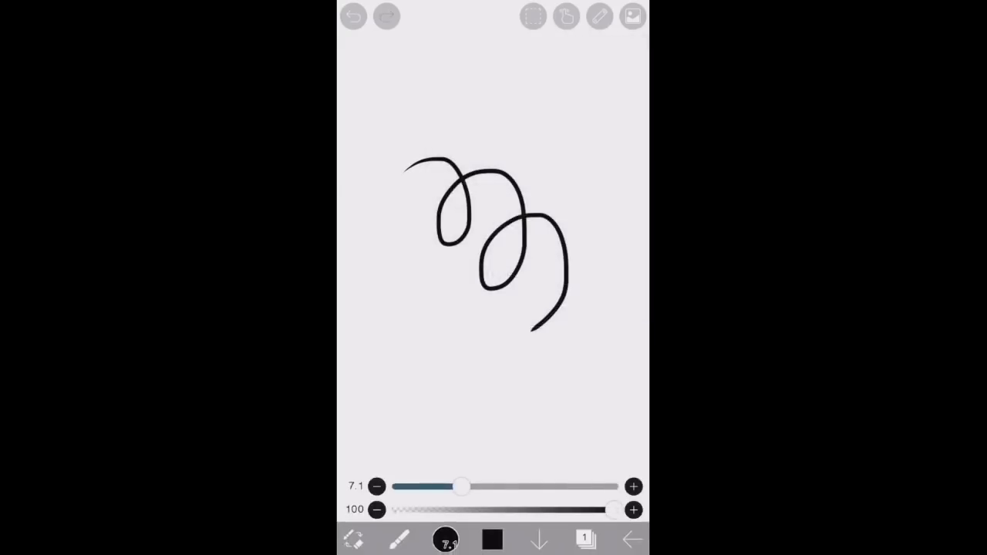
{"action": "mouse_move", "coordinate": [435, 92]}
{"action": "left_mouse_down"}
{"action": "mouse_move", "coordinate": [468, 74]}
{"action": "mouse_move", "coordinate": [488, 134]}
{"action": "mouse_move", "coordinate": [514, 79]}
{"action": "mouse_move", "coordinate": [545, 144]}
{"action": "mouse_move", "coordinate": [529, 98]}
{"action": "mouse_move", "coordinate": [579, 98]}
{"action": "mouse_move", "coordinate": [599, 187]}
{"action": "left_mouse_up"}
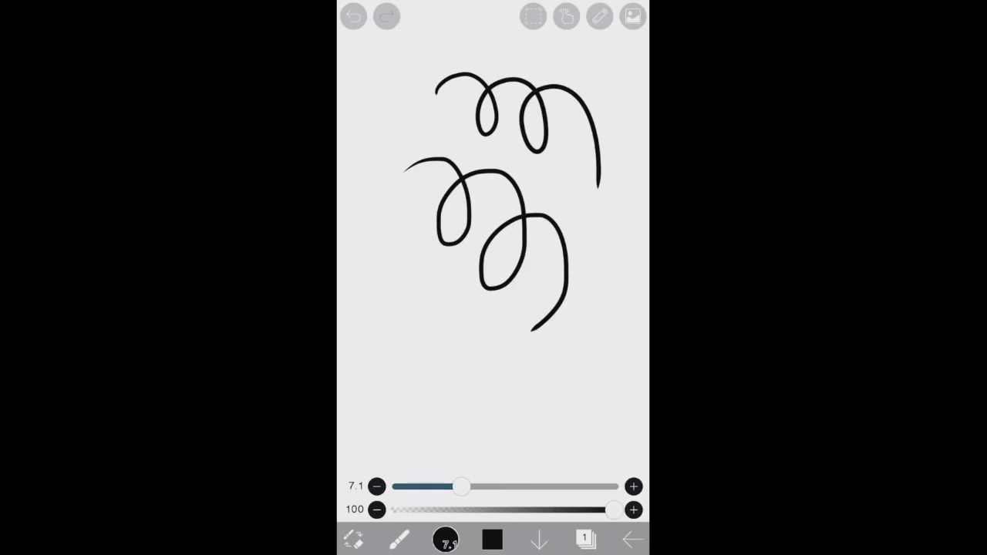
- Set 補正方法 back to 事前補正 after trying 事後補正, clear the canvas and draw a chain of loops across its upper part
{"action": "left_click", "coordinate": [566, 16]}
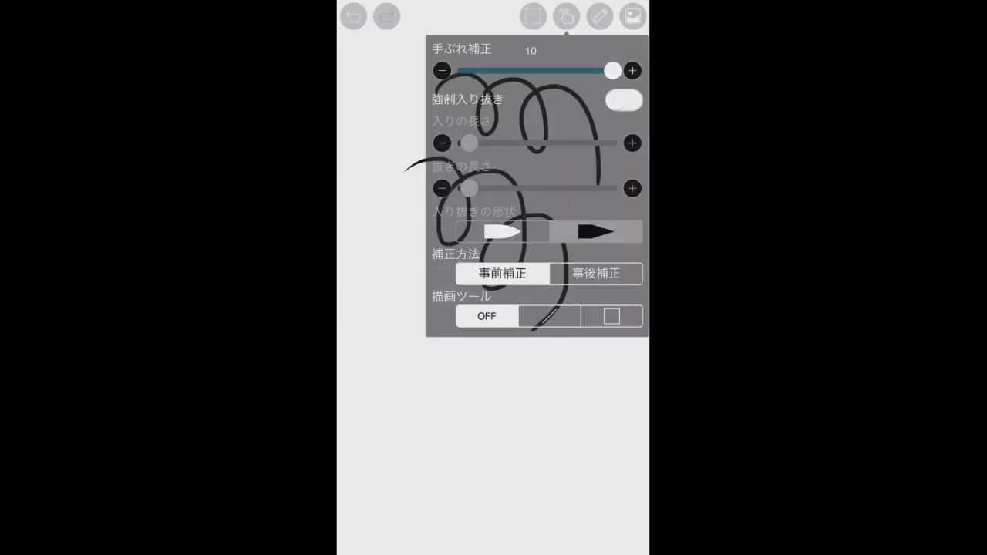
{"action": "left_click", "coordinate": [595, 273]}
{"action": "left_click", "coordinate": [502, 273]}
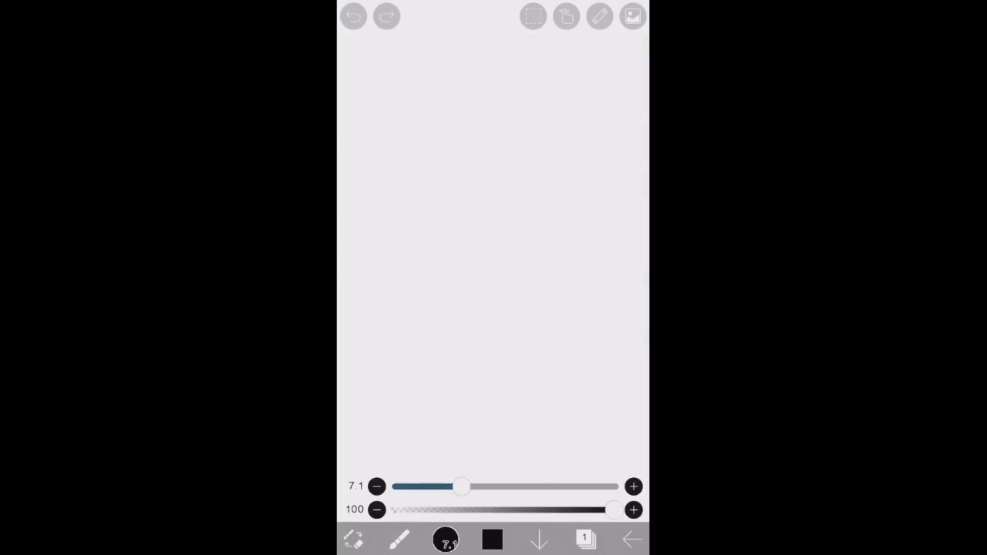
{"action": "left_click", "coordinate": [566, 16]}
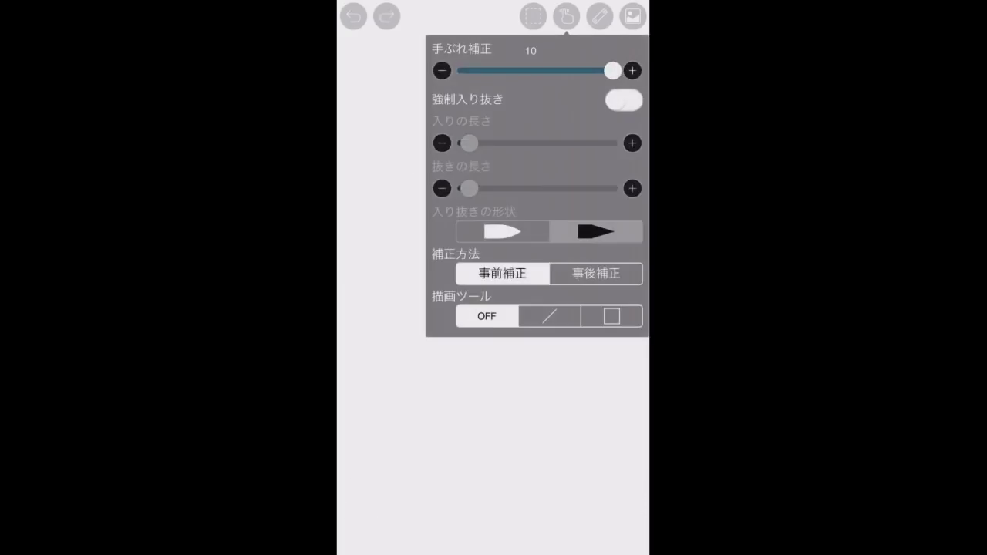
{"action": "left_click", "coordinate": [494, 432]}
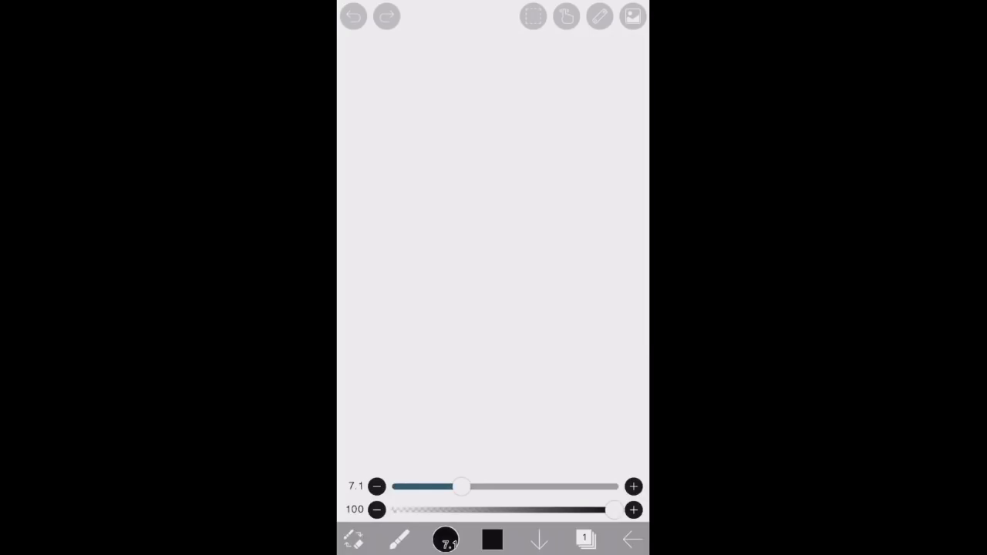
{"action": "mouse_move", "coordinate": [377, 111]}
{"action": "left_mouse_down"}
{"action": "mouse_move", "coordinate": [417, 76]}
{"action": "mouse_move", "coordinate": [450, 131]}
{"action": "mouse_move", "coordinate": [434, 98]}
{"action": "mouse_move", "coordinate": [507, 113]}
{"action": "mouse_move", "coordinate": [479, 143]}
{"action": "mouse_move", "coordinate": [522, 88]}
{"action": "mouse_move", "coordinate": [560, 147]}
{"action": "mouse_move", "coordinate": [535, 176]}
{"action": "mouse_move", "coordinate": [554, 116]}
{"action": "mouse_move", "coordinate": [614, 96]}
{"action": "left_mouse_up"}
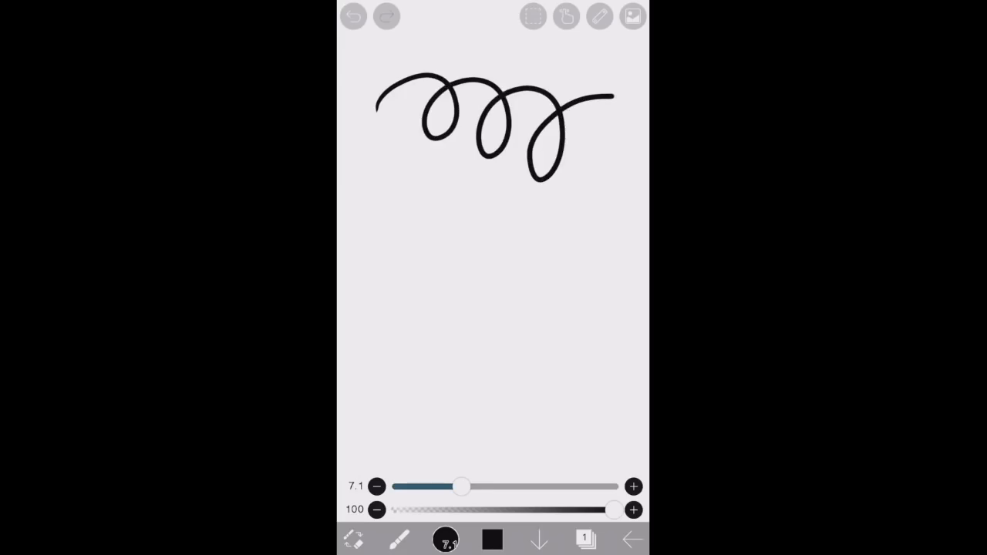
- Set 補正方法 to 事後補正, draw a long winding stroke below the upper loops and undo it
{"action": "left_click", "coordinate": [566, 16]}
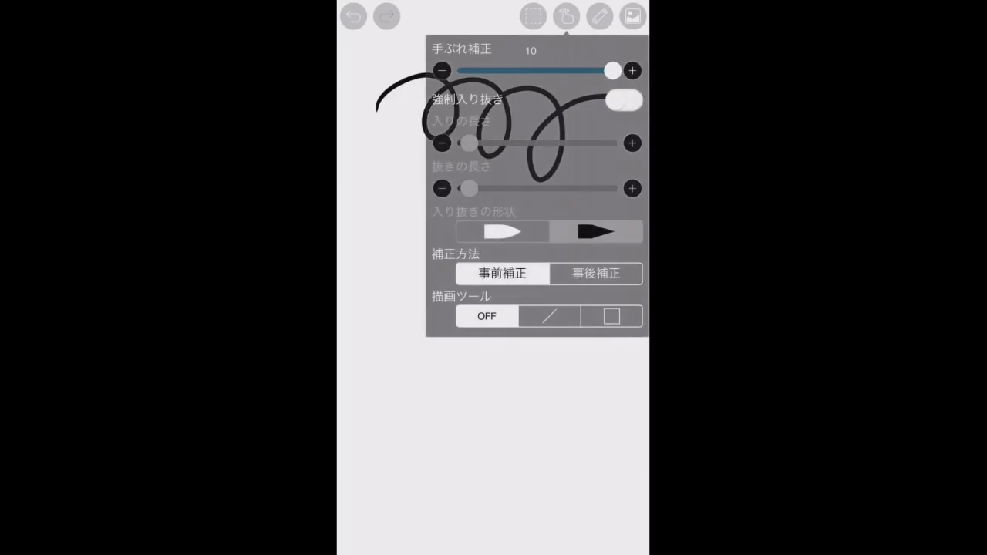
{"action": "left_click", "coordinate": [596, 273]}
{"action": "left_click", "coordinate": [566, 15]}
{"action": "mouse_move", "coordinate": [370, 257]}
{"action": "left_mouse_down"}
{"action": "mouse_move", "coordinate": [436, 251]}
{"action": "mouse_move", "coordinate": [399, 266]}
{"action": "mouse_move", "coordinate": [469, 248]}
{"action": "mouse_move", "coordinate": [515, 270]}
{"action": "mouse_move", "coordinate": [521, 321]}
{"action": "mouse_move", "coordinate": [479, 335]}
{"action": "mouse_move", "coordinate": [576, 340]}
{"action": "mouse_move", "coordinate": [532, 350]}
{"action": "mouse_move", "coordinate": [604, 247]}
{"action": "mouse_move", "coordinate": [624, 319]}
{"action": "mouse_move", "coordinate": [574, 406]}
{"action": "mouse_move", "coordinate": [581, 401]}
{"action": "mouse_move", "coordinate": [479, 419]}
{"action": "mouse_move", "coordinate": [444, 355]}
{"action": "mouse_move", "coordinate": [466, 405]}
{"action": "mouse_move", "coordinate": [395, 430]}
{"action": "left_mouse_up"}
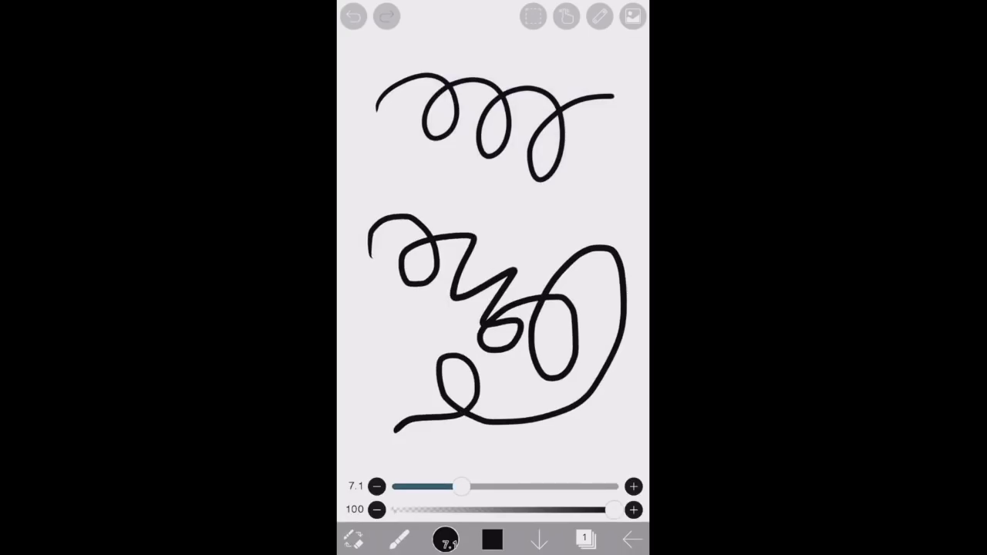
{"action": "left_click", "coordinate": [353, 15]}
- Draw a zigzag and a descending chain of loops below the upper loops, and undo both
{"action": "mouse_move", "coordinate": [364, 258]}
{"action": "left_mouse_down"}
{"action": "mouse_move", "coordinate": [467, 261]}
{"action": "mouse_move", "coordinate": [565, 326]}
{"action": "mouse_move", "coordinate": [557, 384]}
{"action": "left_mouse_up"}
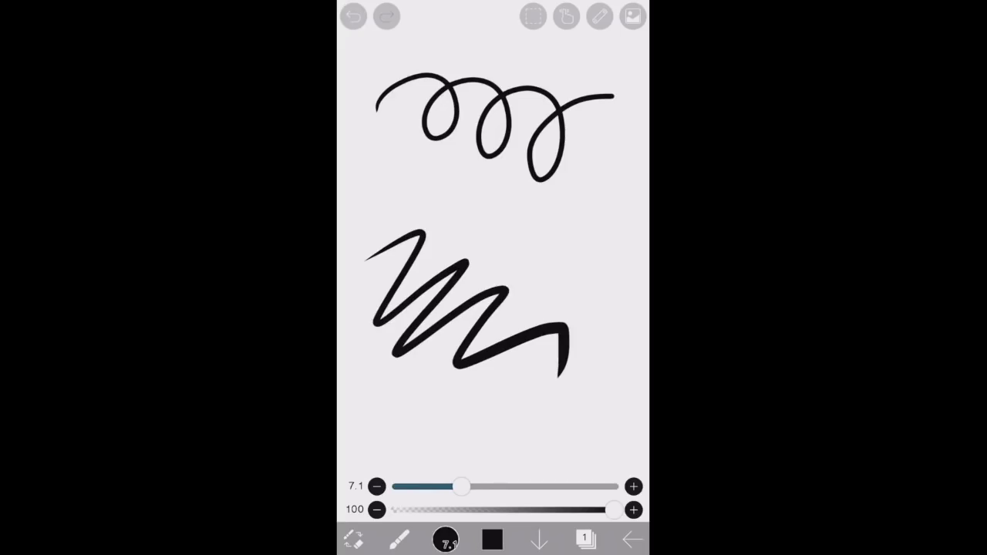
{"action": "mouse_move", "coordinate": [447, 241]}
{"action": "left_mouse_down"}
{"action": "mouse_move", "coordinate": [529, 210]}
{"action": "mouse_move", "coordinate": [572, 256]}
{"action": "mouse_move", "coordinate": [588, 348]}
{"action": "mouse_move", "coordinate": [575, 423]}
{"action": "left_mouse_up"}
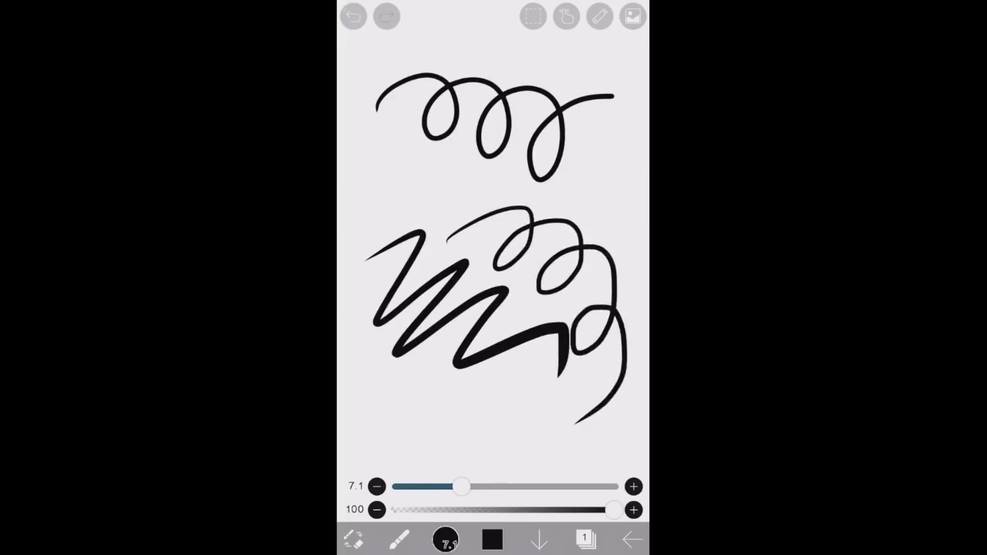
{"action": "left_click", "coordinate": [353, 16]}
{"action": "left_click", "coordinate": [353, 15]}
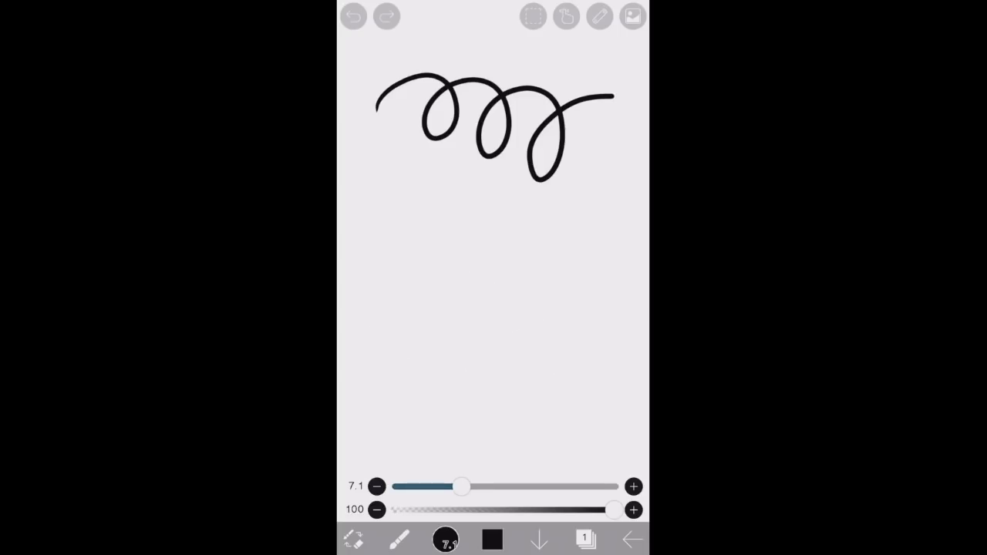
- Draw two short looping strokes, one under the other, below the upper loops, and undo both
{"action": "mouse_move", "coordinate": [362, 274]}
{"action": "left_mouse_down"}
{"action": "mouse_move", "coordinate": [409, 310]}
{"action": "mouse_move", "coordinate": [472, 312]}
{"action": "mouse_move", "coordinate": [552, 262]}
{"action": "left_mouse_up"}
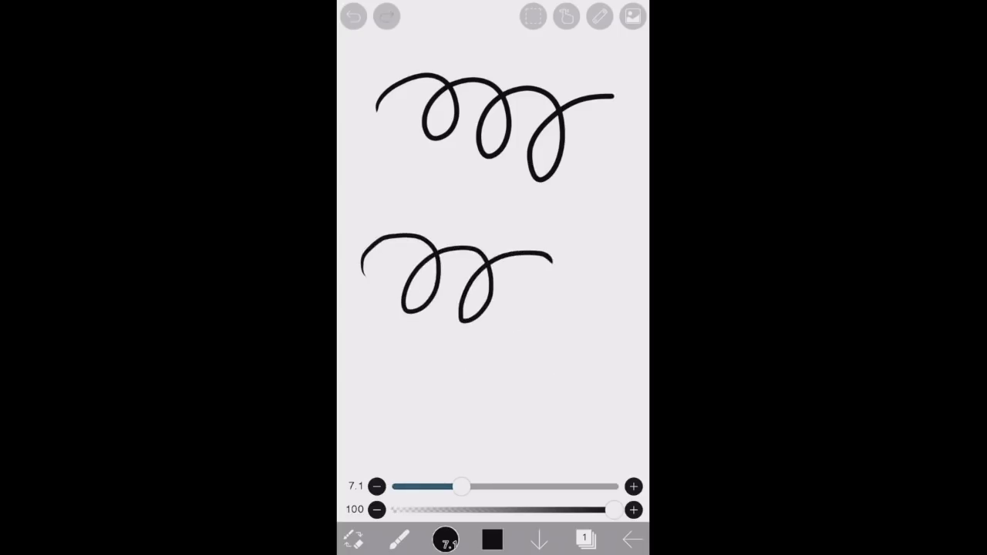
{"action": "mouse_move", "coordinate": [414, 397]}
{"action": "left_mouse_down"}
{"action": "mouse_move", "coordinate": [459, 406]}
{"action": "mouse_move", "coordinate": [532, 399]}
{"action": "mouse_move", "coordinate": [605, 319]}
{"action": "left_mouse_up"}
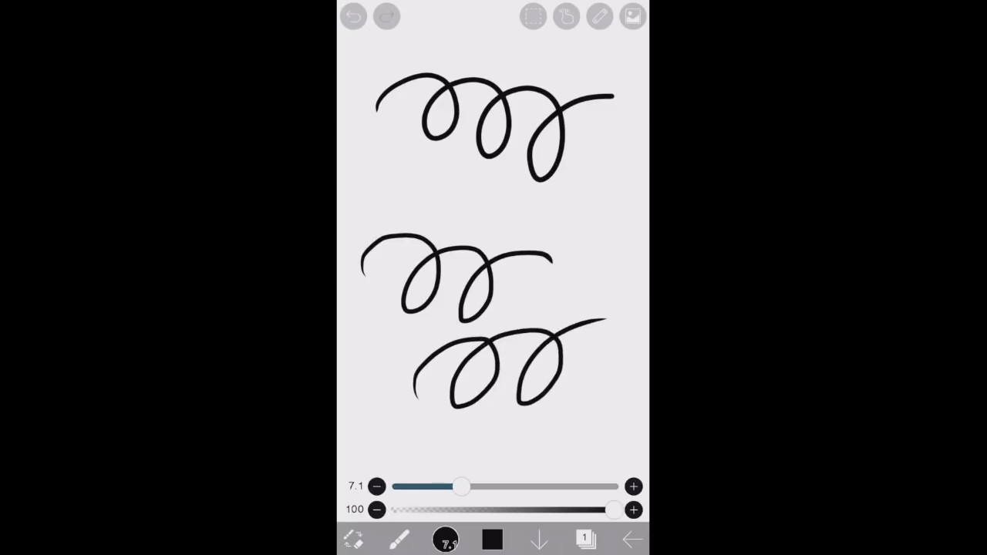
{"action": "left_click", "coordinate": [353, 15]}
{"action": "left_click", "coordinate": [353, 16]}
- Draw a descending zigzag, undo it, and undo the upper loops to empty the canvas
{"action": "mouse_move", "coordinate": [383, 241]}
{"action": "left_mouse_down"}
{"action": "mouse_move", "coordinate": [482, 233]}
{"action": "mouse_move", "coordinate": [516, 318]}
{"action": "mouse_move", "coordinate": [502, 345]}
{"action": "left_mouse_up"}
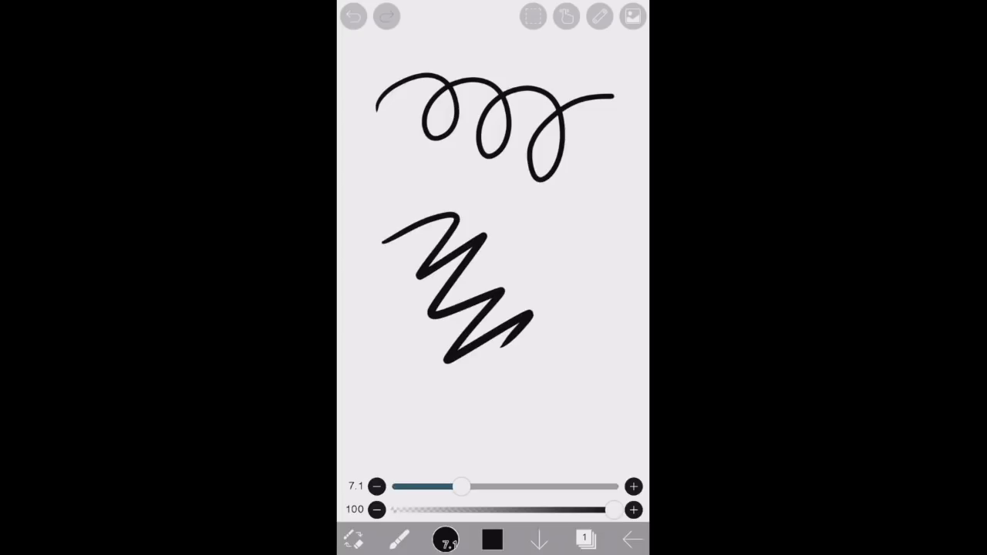
{"action": "left_click", "coordinate": [353, 15]}
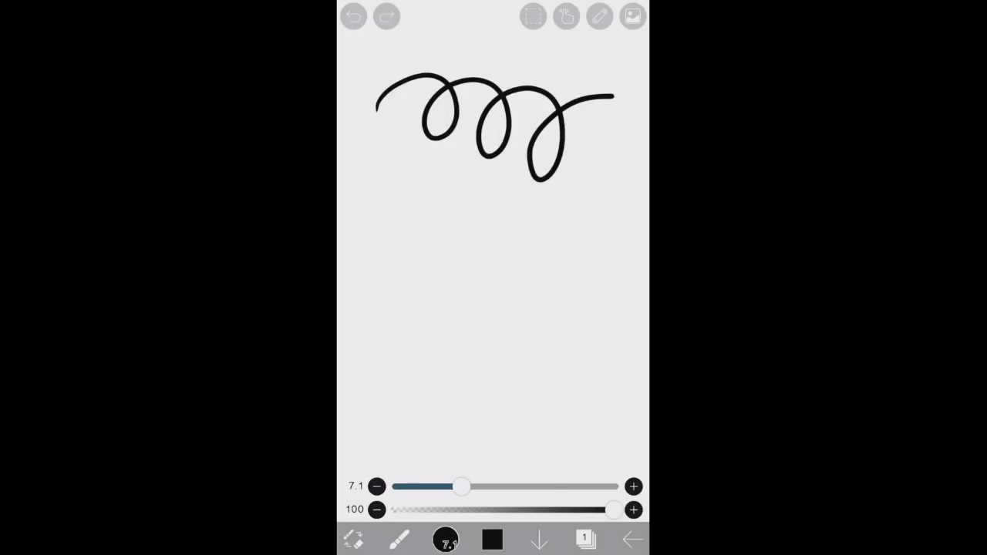
{"action": "left_click", "coordinate": [353, 15]}
- Turn on 強制入り抜き and set 入り抜きの形状 to the rounded tip, comparing it with the pointed one
{"action": "left_click", "coordinate": [566, 16]}
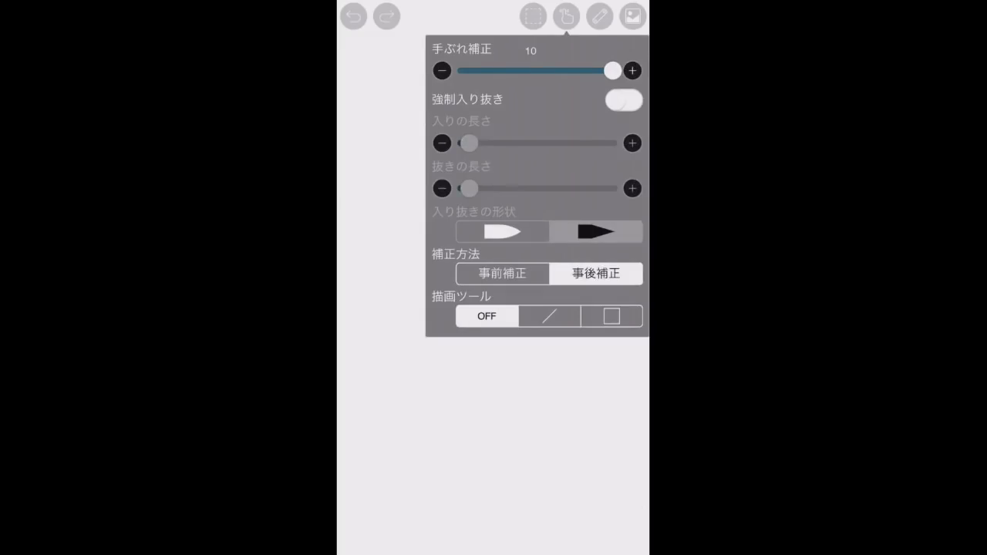
{"action": "left_click", "coordinate": [624, 99]}
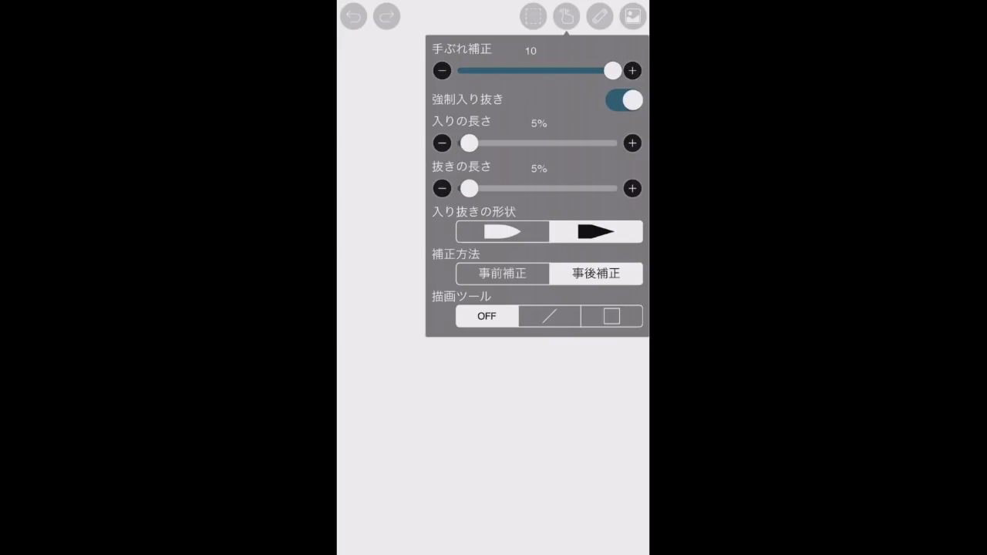
{"action": "left_click", "coordinate": [503, 232]}
{"action": "left_click", "coordinate": [596, 231]}
{"action": "left_click", "coordinate": [503, 231]}
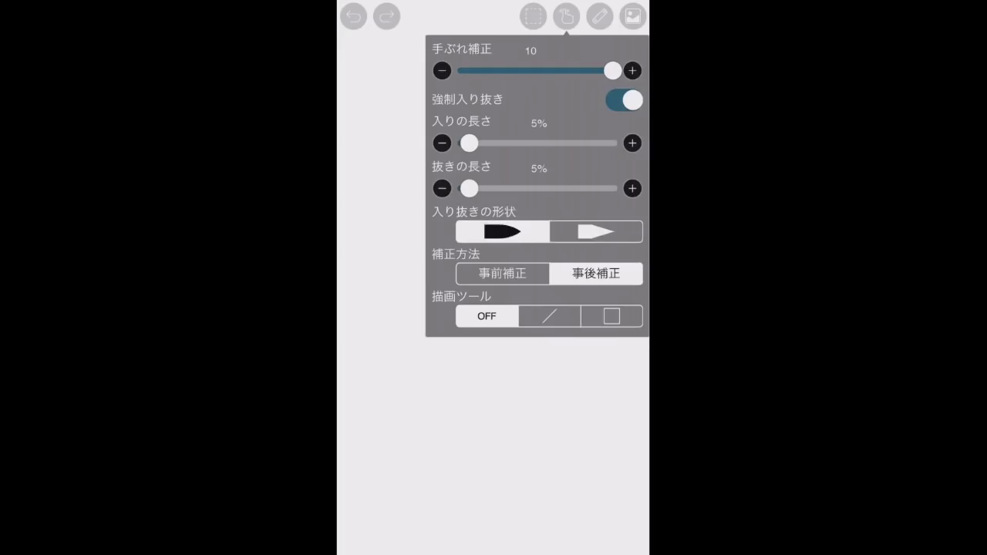
- Set 描画ツール to straight line and draw a slanted line down the middle of the canvas
{"action": "left_click", "coordinate": [549, 316]}
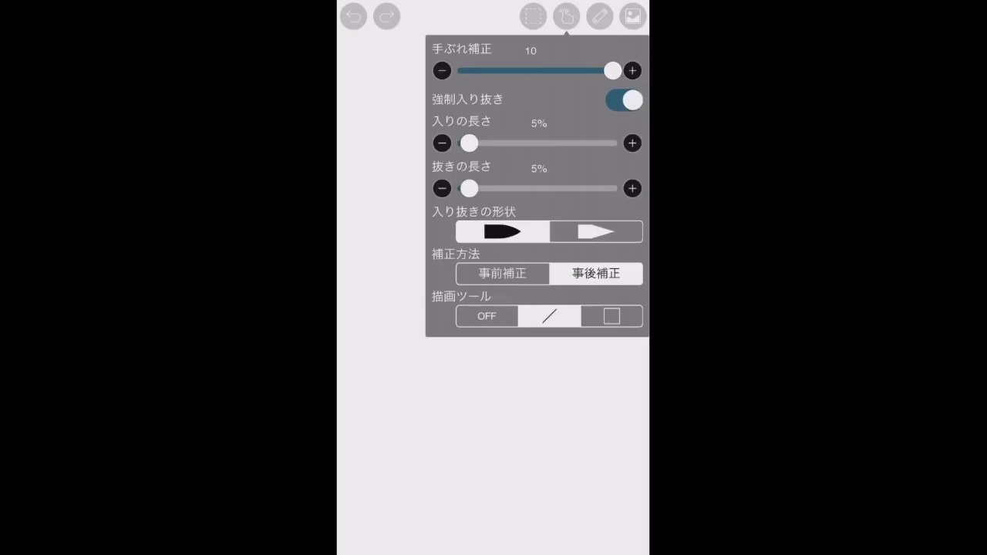
{"action": "left_click", "coordinate": [566, 16]}
{"action": "left_click_drag", "start_coordinate": [425, 129], "coordinate": [491, 323]}
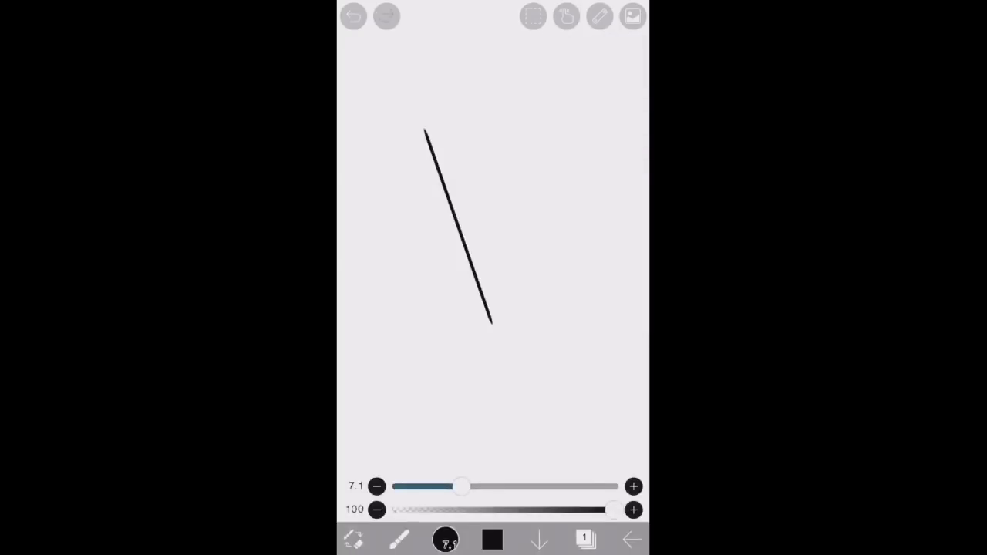
- Draw three more steep straight lines at increasing brush sizes, starting at 11.9 and ending at 24.3
{"action": "left_click_drag", "start_coordinate": [460, 486], "coordinate": [500, 486]}
{"action": "left_click_drag", "start_coordinate": [515, 87], "coordinate": [561, 280]}
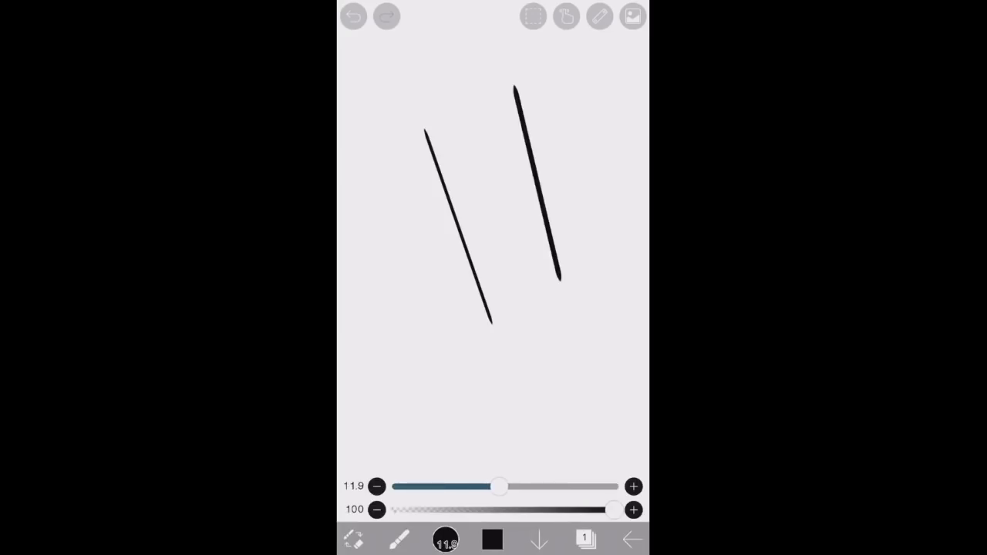
{"action": "left_click_drag", "start_coordinate": [499, 485], "coordinate": [545, 486]}
{"action": "left_click_drag", "start_coordinate": [589, 92], "coordinate": [590, 356]}
{"action": "left_click_drag", "start_coordinate": [545, 485], "coordinate": [582, 486]}
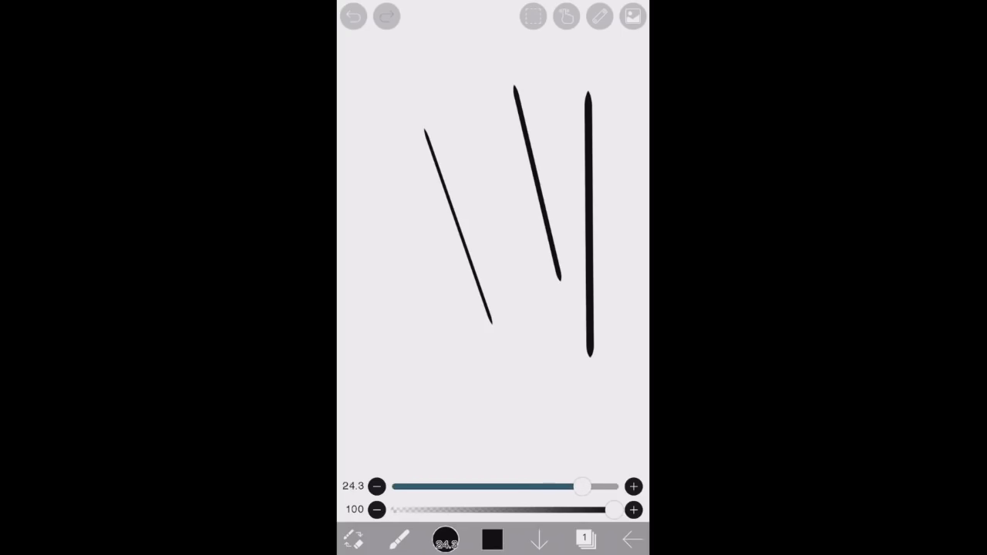
{"action": "left_click_drag", "start_coordinate": [384, 102], "coordinate": [397, 342]}
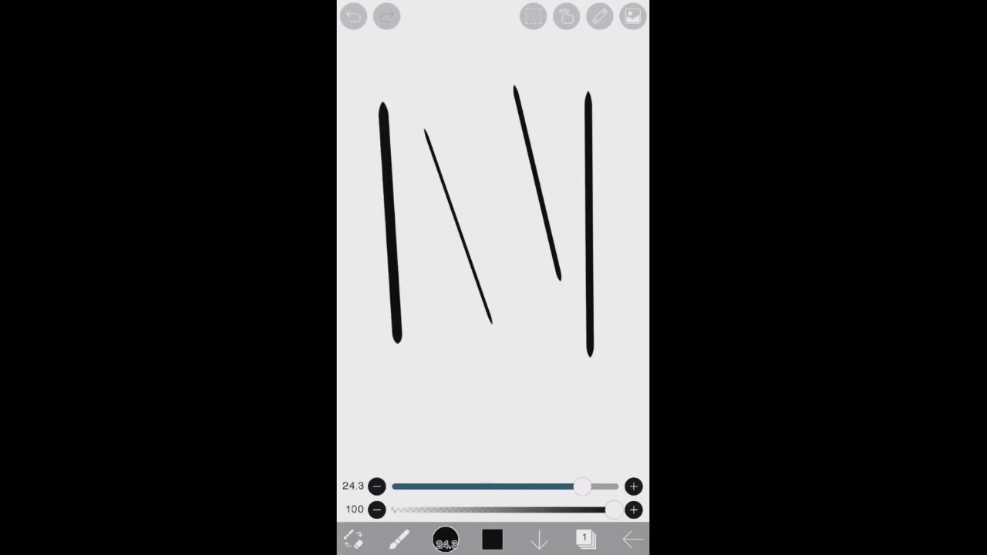
- Set 入り抜きの形状 to the pointed tip and draw a steep straight line beside the thick leftmost one
{"action": "left_click", "coordinate": [566, 16]}
{"action": "left_click", "coordinate": [596, 232]}
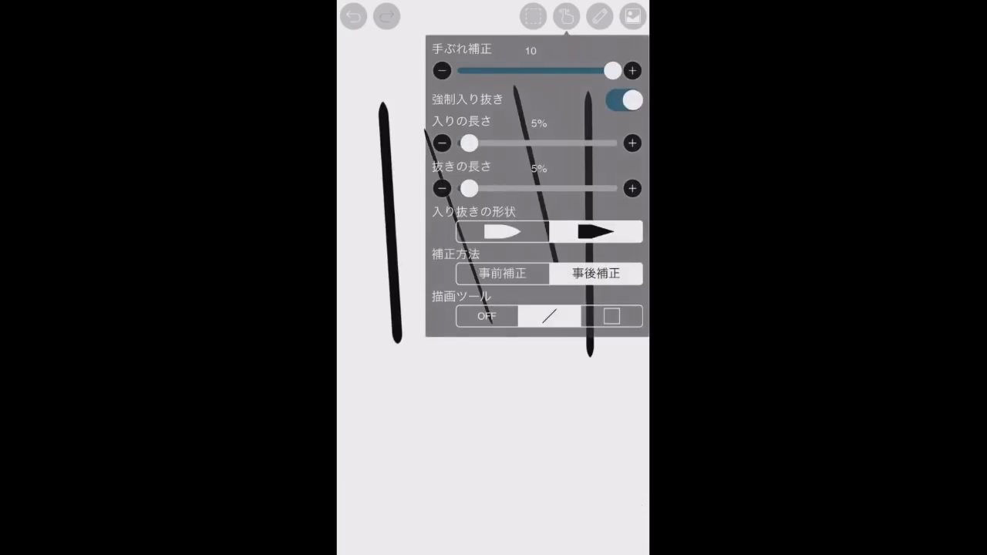
{"action": "left_click", "coordinate": [566, 16]}
{"action": "left_click_drag", "start_coordinate": [411, 101], "coordinate": [440, 341]}
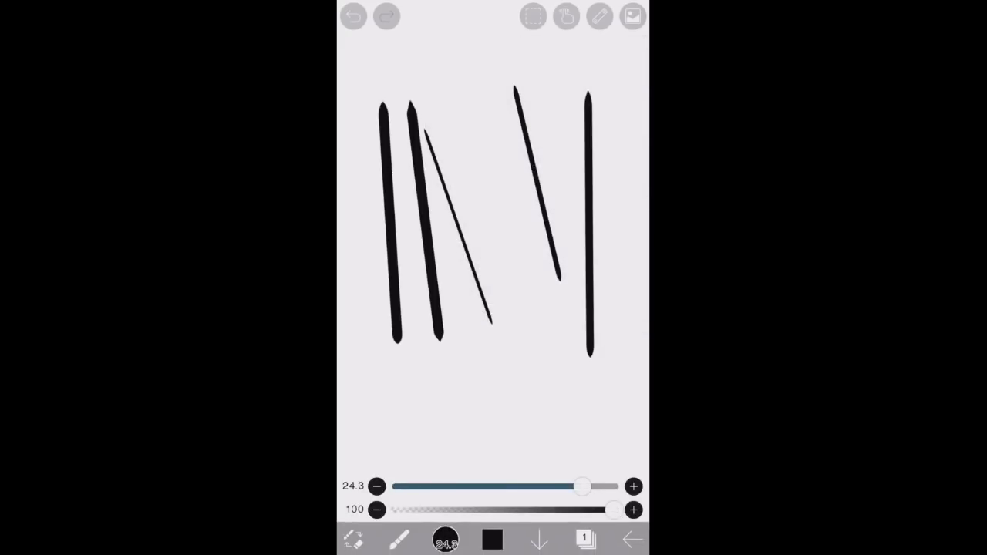
- Set 入りの長さ to 19% and draw another slanted straight line down the middle of the canvas
{"action": "left_click", "coordinate": [566, 16]}
{"action": "left_click_drag", "start_coordinate": [469, 143], "coordinate": [487, 142]}
{"action": "left_click", "coordinate": [566, 15]}
{"action": "left_click_drag", "start_coordinate": [457, 102], "coordinate": [520, 332]}
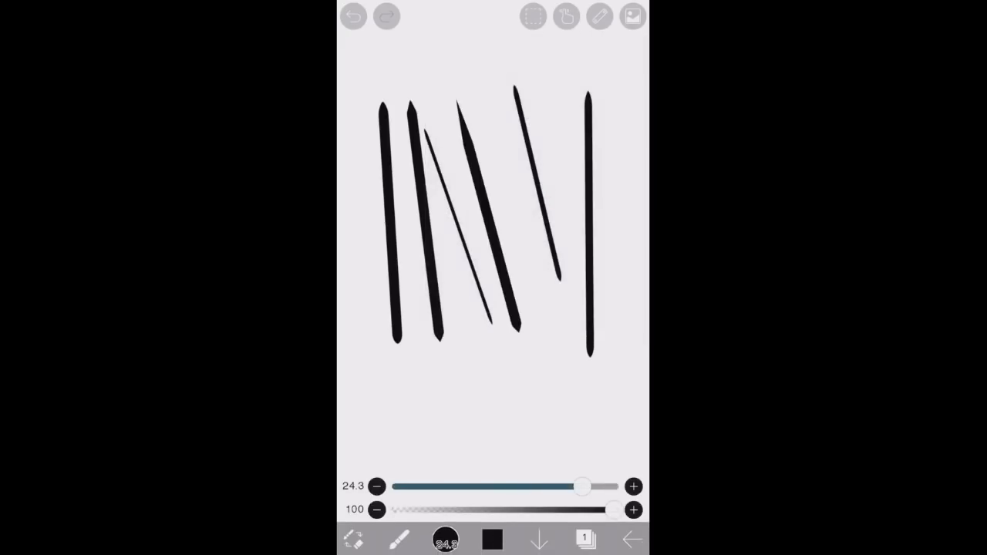
- Set 描画ツール to OFF, turn off 強制入り抜き, and draw two short rising freehand strokes below the straight lines
{"action": "left_click", "coordinate": [566, 15]}
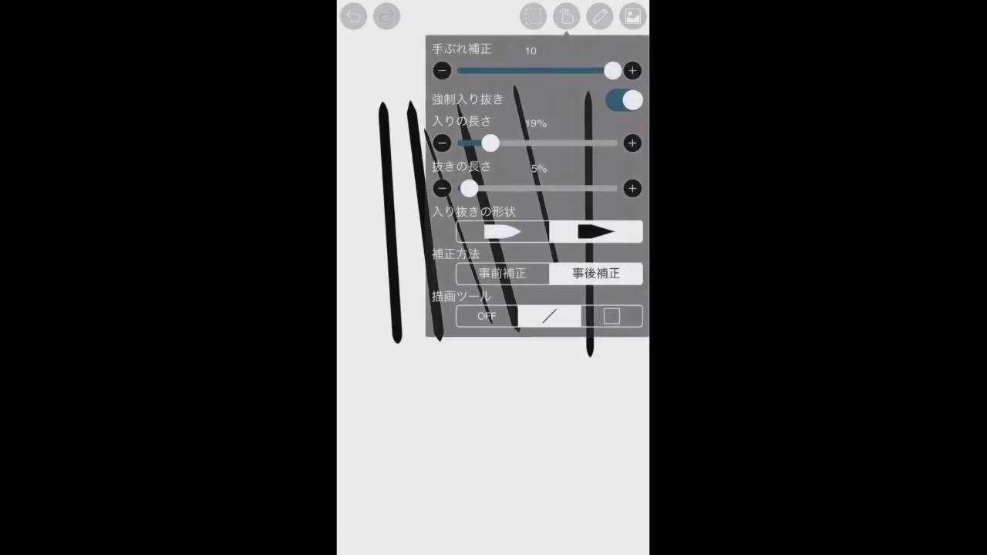
{"action": "left_click", "coordinate": [486, 316]}
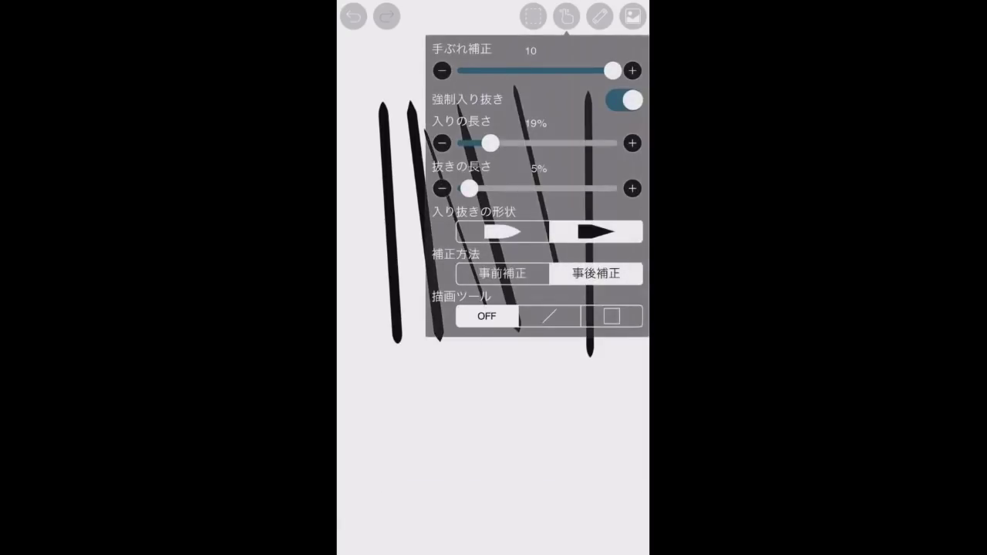
{"action": "left_click", "coordinate": [624, 100]}
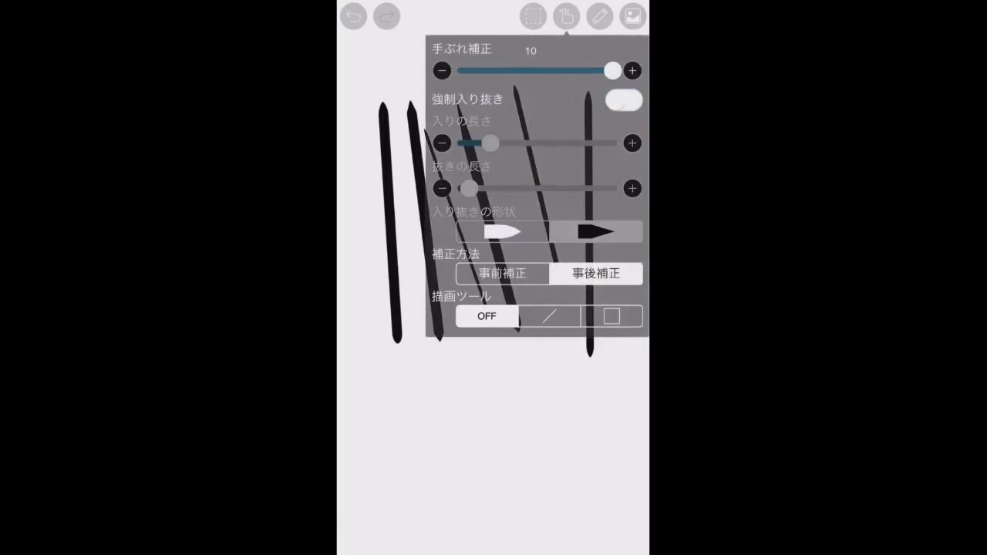
{"action": "left_click", "coordinate": [566, 15]}
{"action": "left_click_drag", "start_coordinate": [416, 408], "coordinate": [473, 358]}
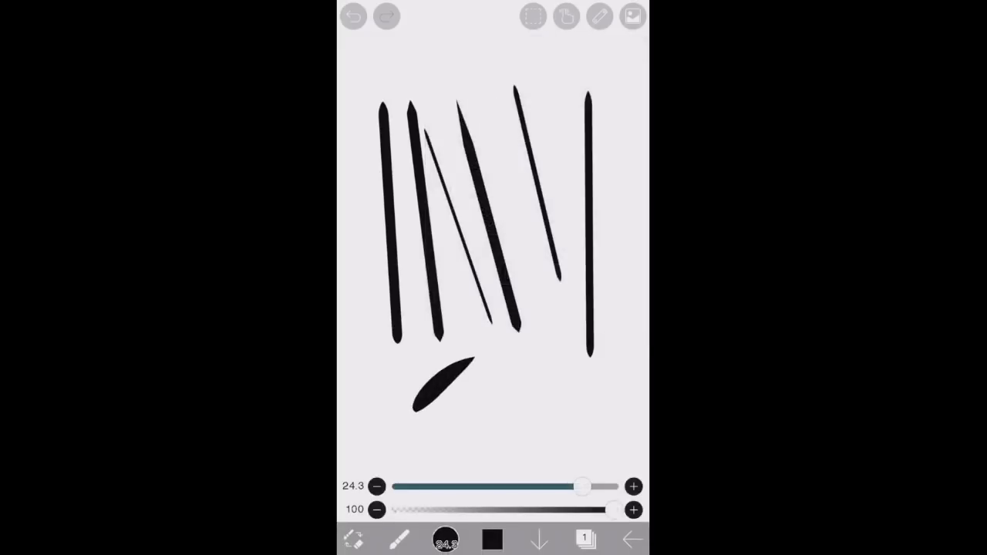
{"action": "left_click_drag", "start_coordinate": [460, 414], "coordinate": [519, 375]}
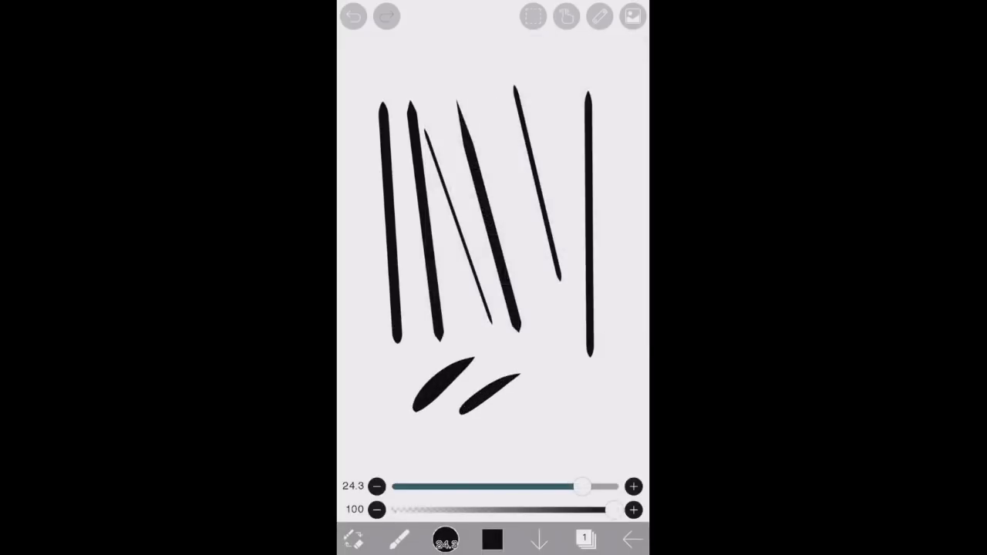
- Clear all the strokes from layer 1
{"action": "left_click", "coordinate": [585, 538]}
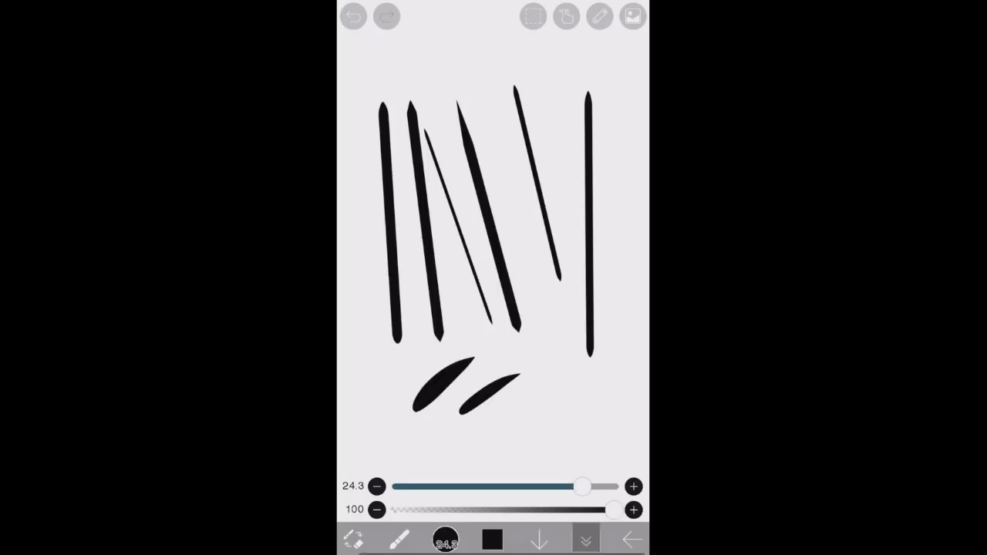
{"action": "left_click", "coordinate": [629, 421]}
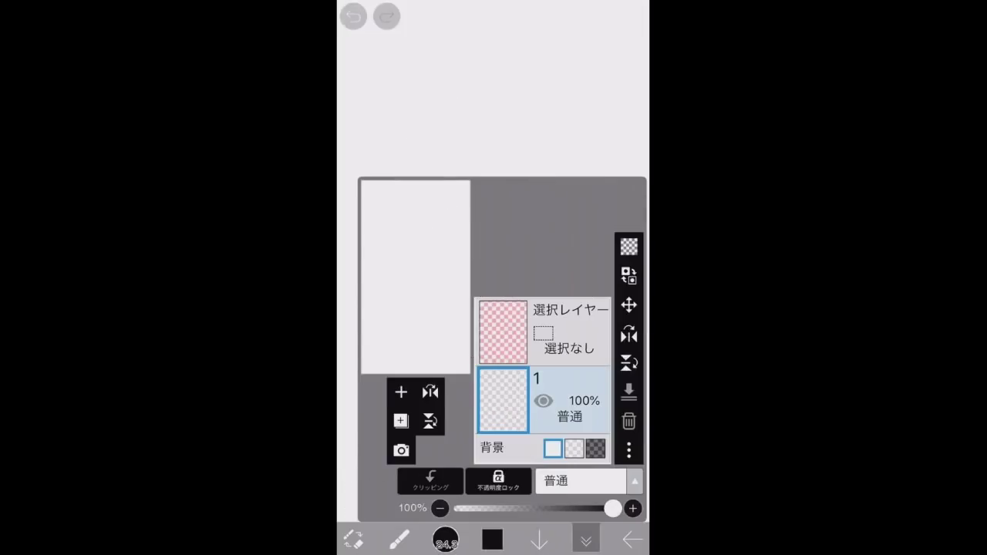
{"action": "left_click", "coordinate": [585, 538]}
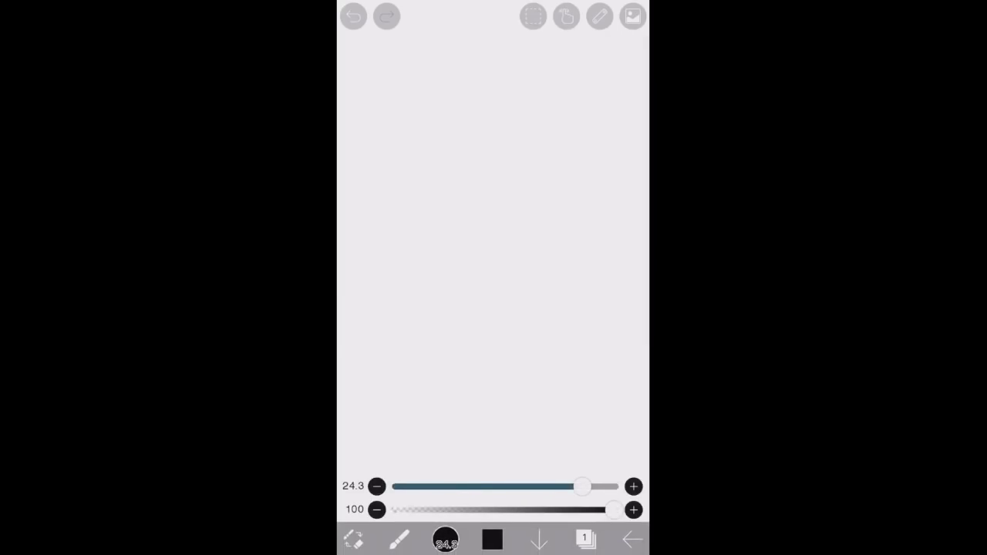
- Draw three short downward freehand strokes across the upper part of the canvas at brush size 24.3
{"action": "left_click_drag", "start_coordinate": [416, 114], "coordinate": [403, 222]}
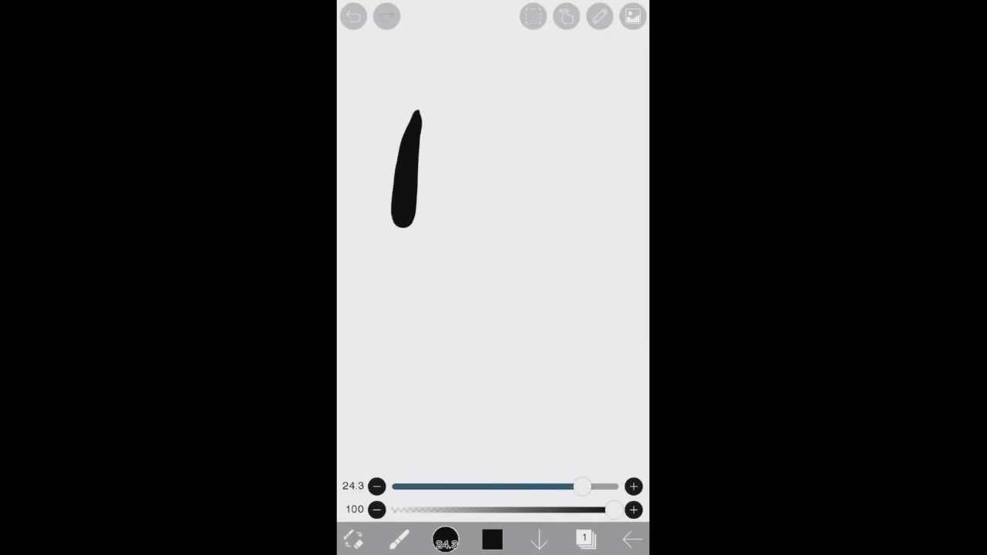
{"action": "left_click_drag", "start_coordinate": [479, 122], "coordinate": [470, 165]}
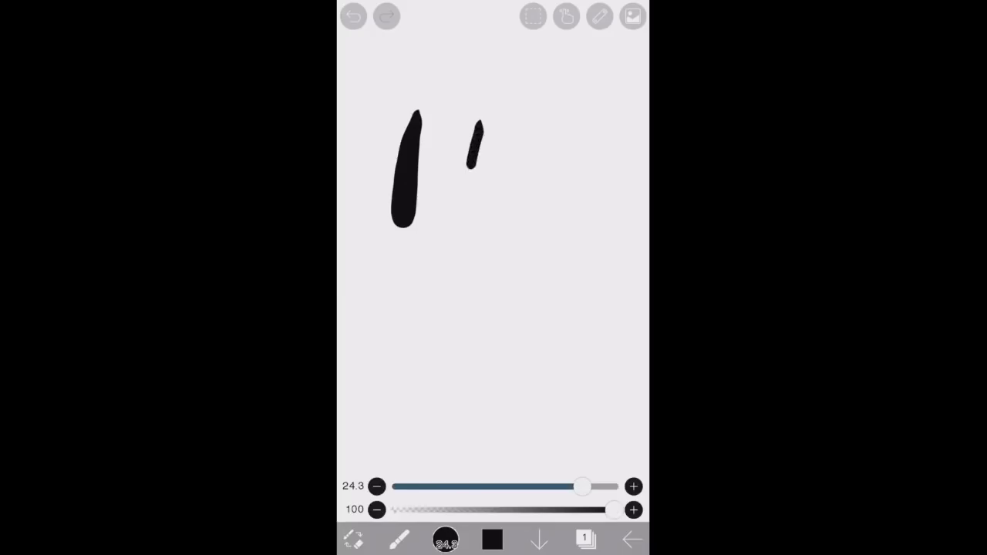
{"action": "left_click_drag", "start_coordinate": [529, 100], "coordinate": [518, 155]}
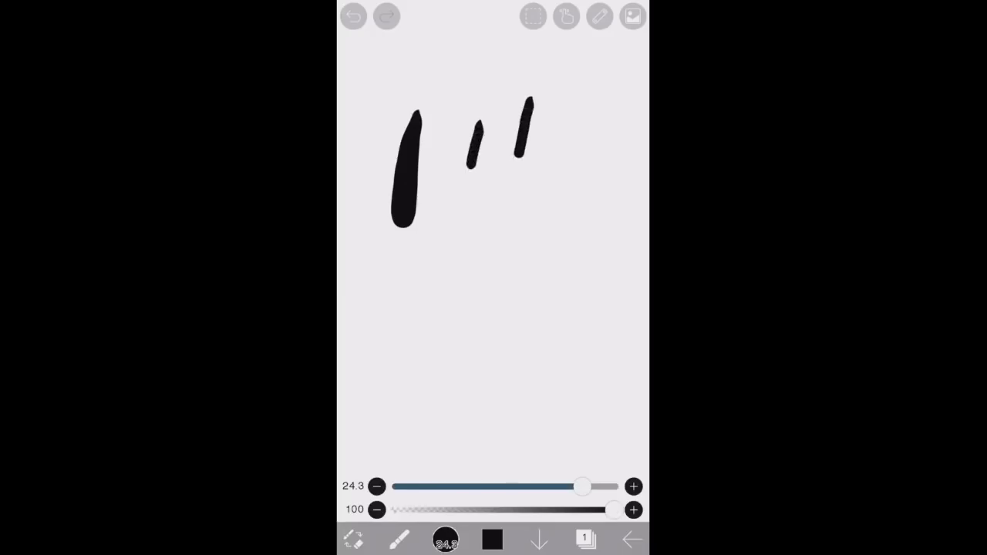
- Set the brush size to 16.5 and draw seven freehand strokes, one down the right side and six crossing the lower canvas
{"action": "left_click_drag", "start_coordinate": [583, 486], "coordinate": [532, 486]}
{"action": "left_click_drag", "start_coordinate": [590, 136], "coordinate": [550, 316]}
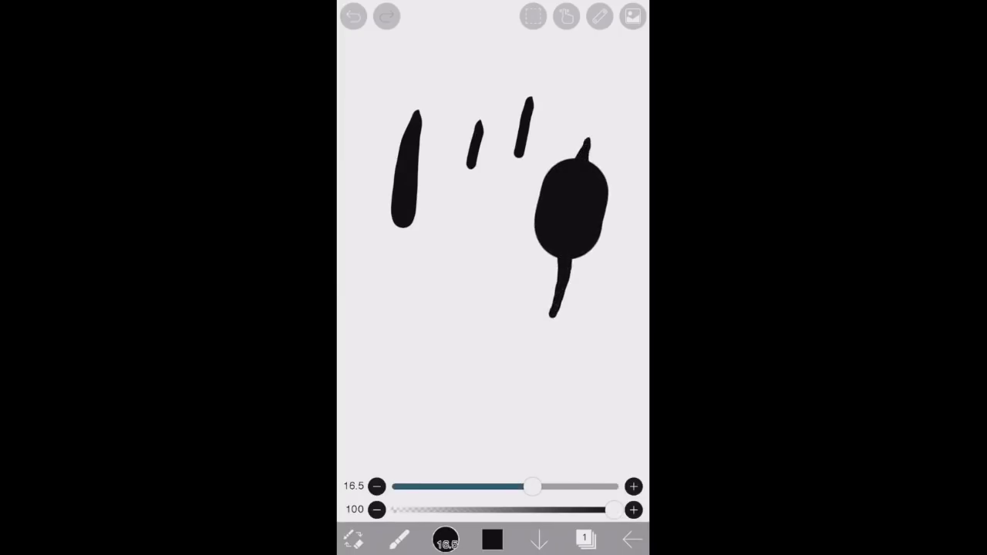
{"action": "mouse_move", "coordinate": [413, 270]}
{"action": "left_mouse_down"}
{"action": "mouse_move", "coordinate": [505, 352]}
{"action": "mouse_move", "coordinate": [558, 374]}
{"action": "left_mouse_up"}
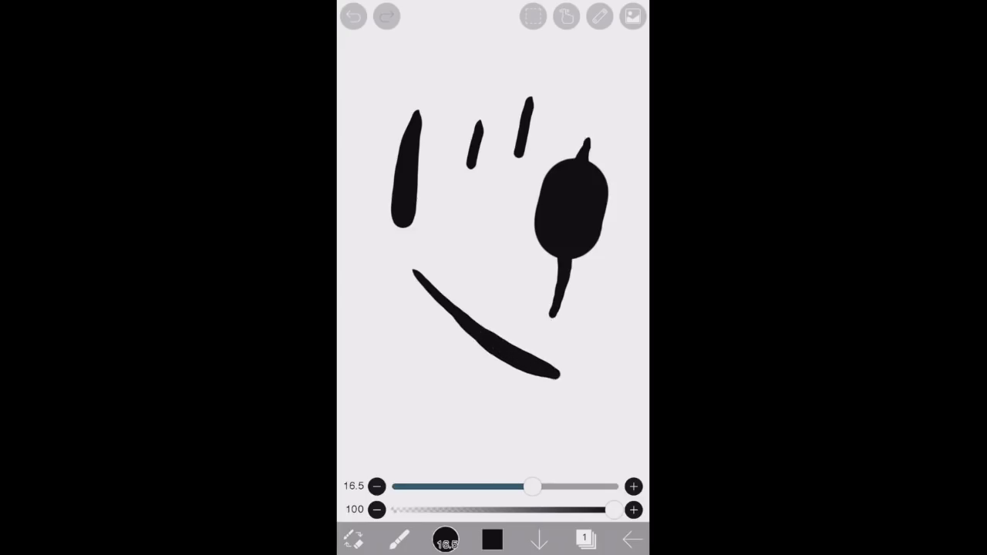
{"action": "mouse_move", "coordinate": [399, 323]}
{"action": "left_mouse_down"}
{"action": "mouse_move", "coordinate": [480, 386]}
{"action": "mouse_move", "coordinate": [556, 421]}
{"action": "left_mouse_up"}
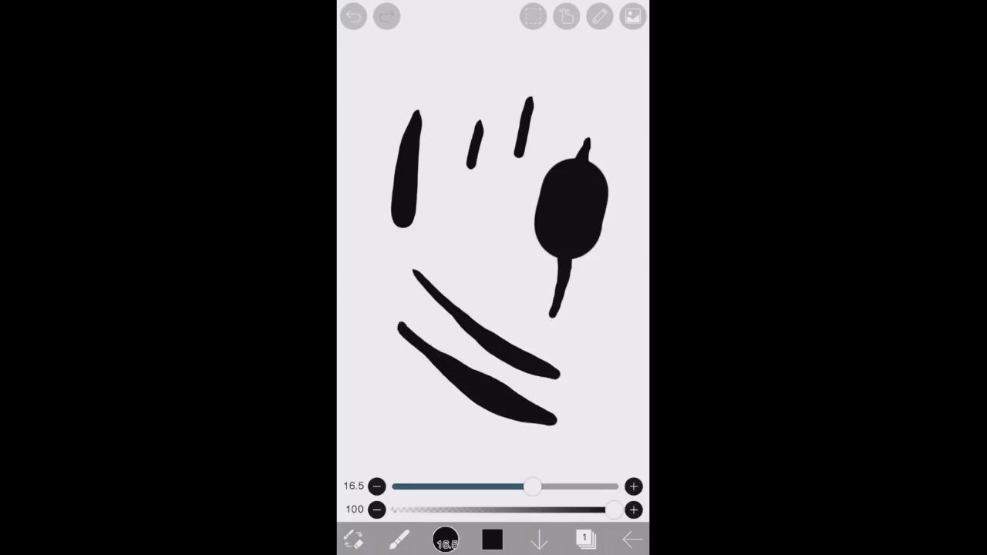
{"action": "mouse_move", "coordinate": [402, 379]}
{"action": "left_mouse_down"}
{"action": "mouse_move", "coordinate": [442, 409]}
{"action": "mouse_move", "coordinate": [578, 441]}
{"action": "mouse_move", "coordinate": [621, 416]}
{"action": "left_mouse_up"}
{"action": "mouse_move", "coordinate": [399, 428]}
{"action": "left_mouse_down"}
{"action": "mouse_move", "coordinate": [488, 440]}
{"action": "mouse_move", "coordinate": [550, 394]}
{"action": "mouse_move", "coordinate": [600, 328]}
{"action": "left_mouse_up"}
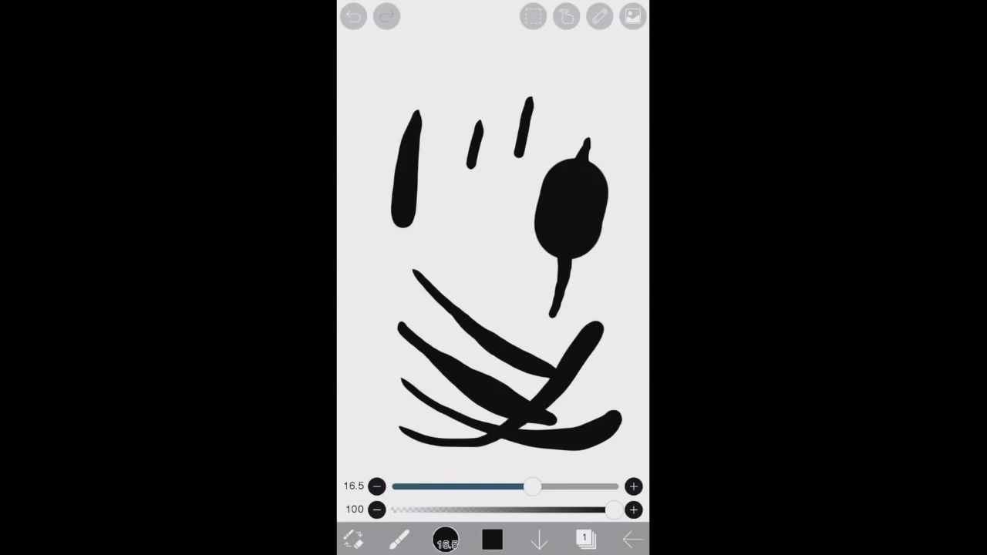
{"action": "left_click_drag", "start_coordinate": [399, 383], "coordinate": [525, 248]}
{"action": "left_click_drag", "start_coordinate": [402, 330], "coordinate": [512, 224]}
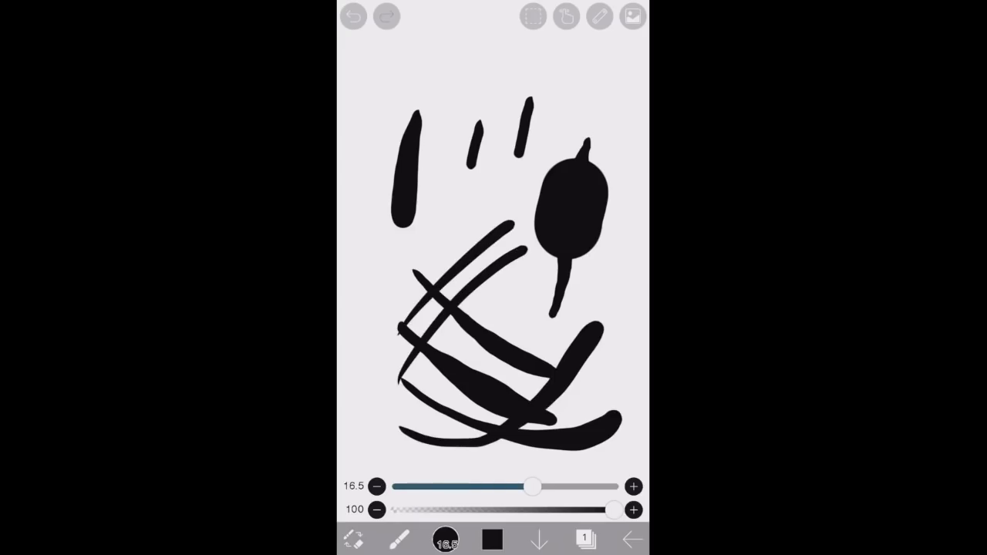
- Clear layer 1, and turn on 強制入り抜き with 入りの長さ at 45% and 抜きの長さ lengthened to match
{"action": "left_click", "coordinate": [586, 540]}
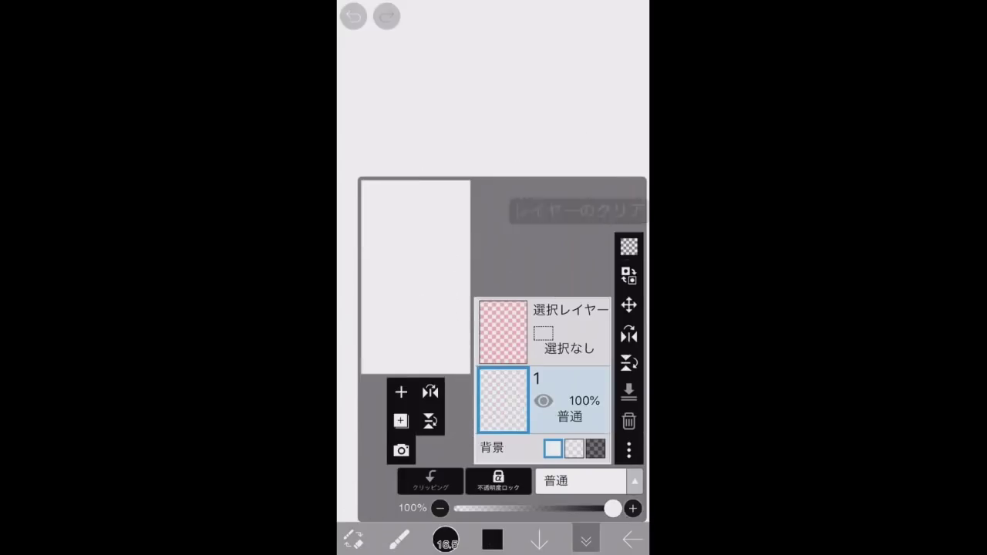
{"action": "left_click", "coordinate": [586, 540]}
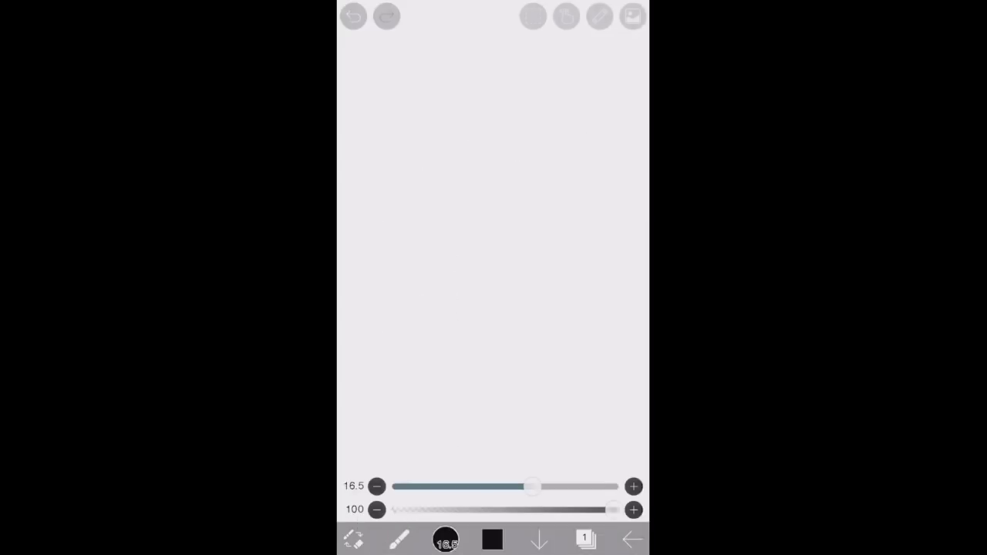
{"action": "left_click", "coordinate": [566, 16]}
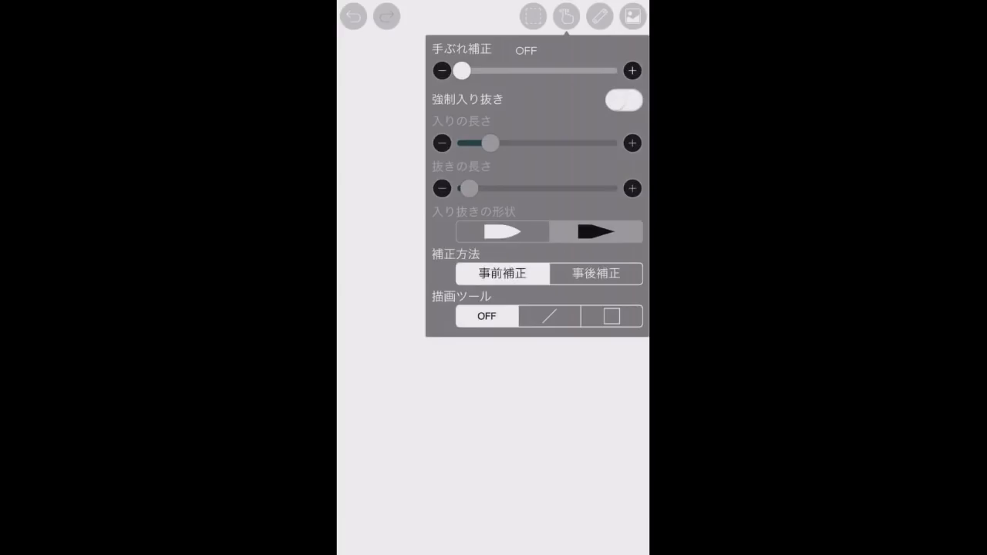
{"action": "left_click", "coordinate": [624, 99]}
{"action": "left_click_drag", "start_coordinate": [491, 142], "coordinate": [529, 143]}
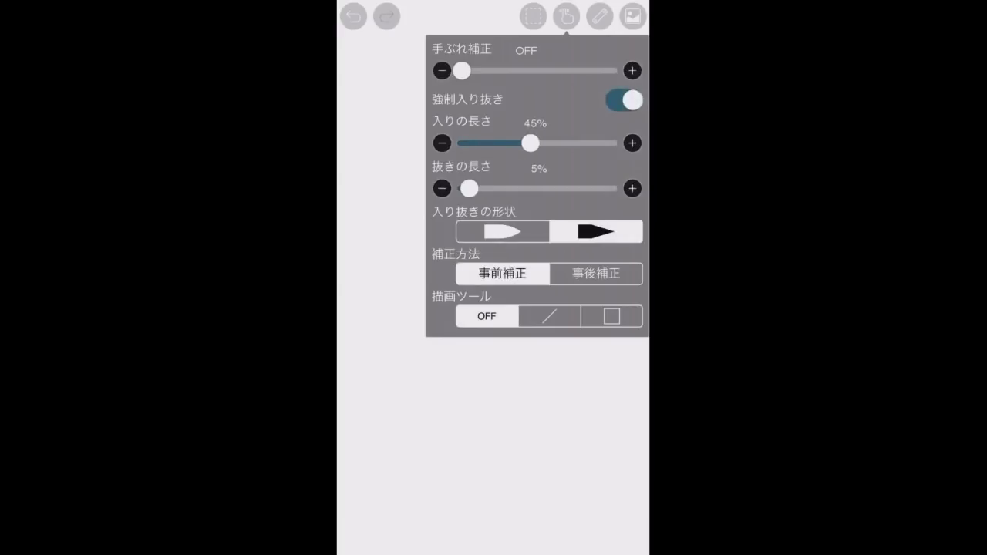
{"action": "left_click_drag", "start_coordinate": [469, 188], "coordinate": [531, 188]}
{"action": "left_click", "coordinate": [566, 15]}
- Draw six long downward freehand strokes across the canvas to show the taper at both ends
{"action": "left_click_drag", "start_coordinate": [437, 100], "coordinate": [465, 248]}
{"action": "left_click_drag", "start_coordinate": [530, 82], "coordinate": [569, 273]}
{"action": "left_click_drag", "start_coordinate": [587, 80], "coordinate": [608, 322]}
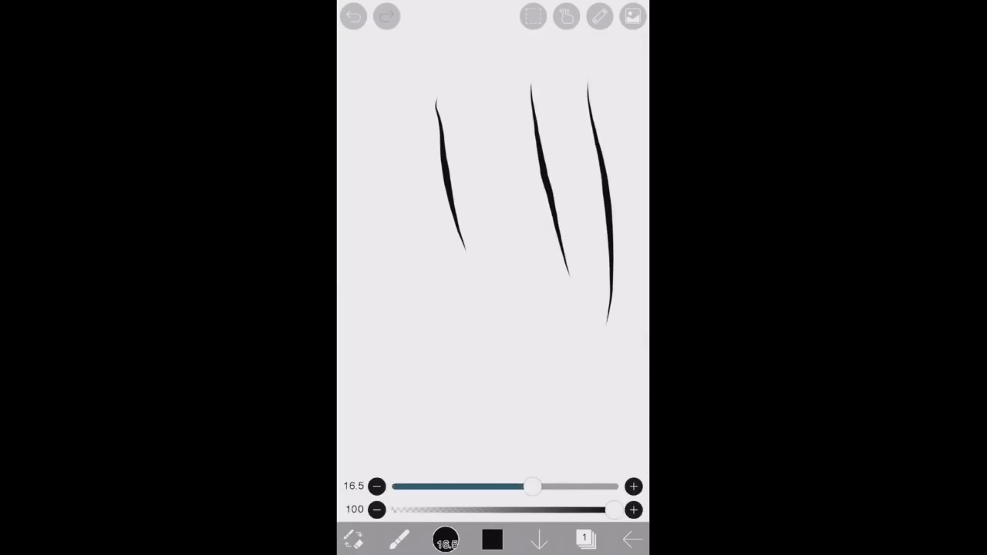
{"action": "left_click_drag", "start_coordinate": [493, 100], "coordinate": [519, 322]}
{"action": "mouse_move", "coordinate": [390, 92]}
{"action": "left_mouse_down"}
{"action": "mouse_move", "coordinate": [398, 185]}
{"action": "mouse_move", "coordinate": [441, 312]}
{"action": "mouse_move", "coordinate": [500, 395]}
{"action": "left_mouse_up"}
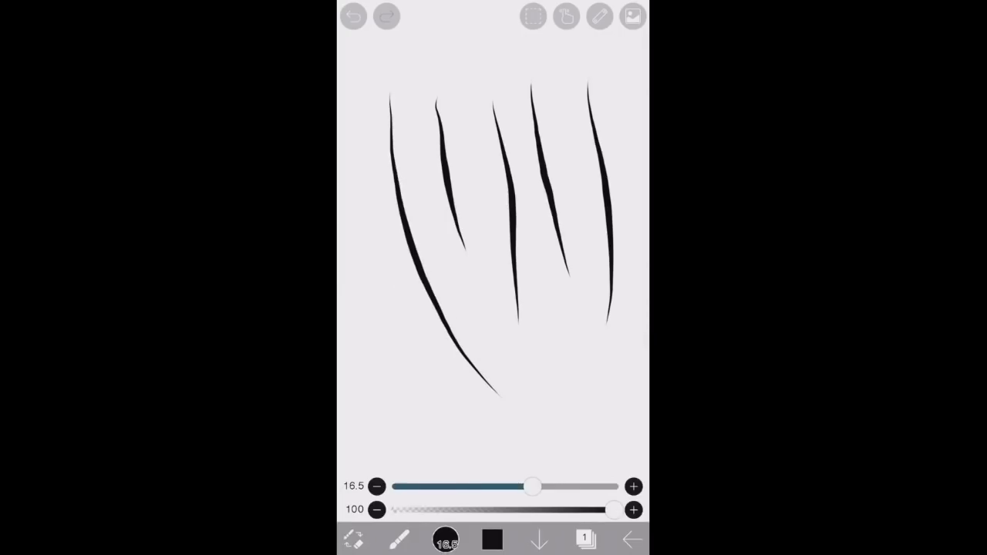
{"action": "mouse_move", "coordinate": [368, 278]}
{"action": "left_mouse_down"}
{"action": "mouse_move", "coordinate": [409, 351]}
{"action": "mouse_move", "coordinate": [569, 421]}
{"action": "left_mouse_up"}
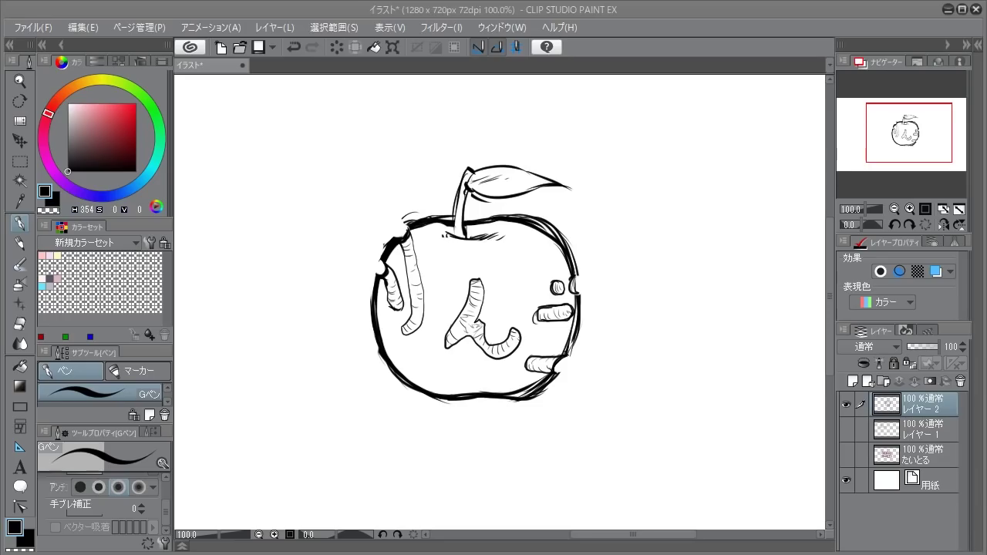
- Switch to CLIP STUDIO PAINT, hide the apple drawing on レイヤー 2 and show the たいとる layer
{"action": "left_click", "coordinate": [849, 403]}
{"action": "left_click", "coordinate": [850, 456]}
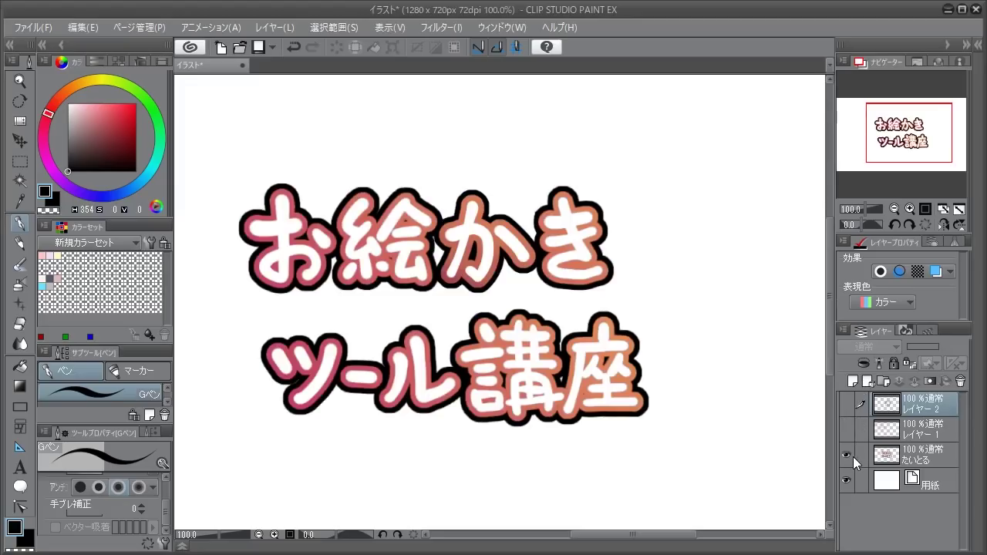